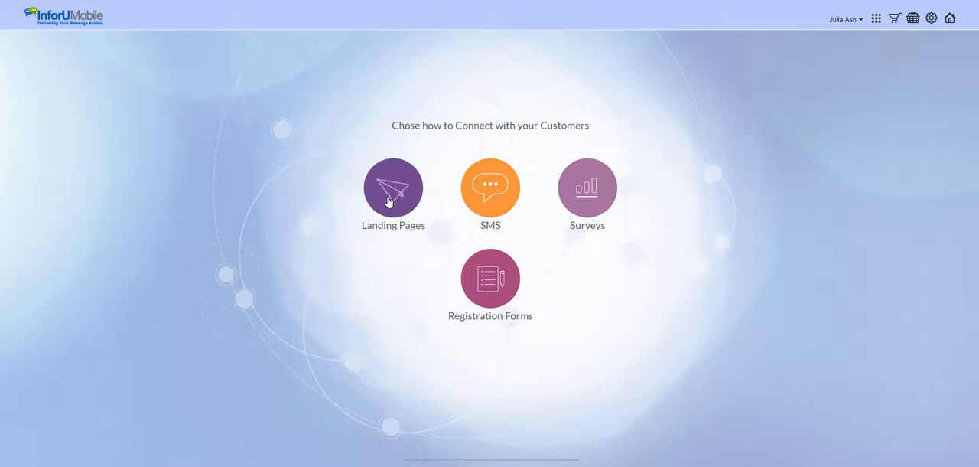
Create a landing page from the Design 5 template
click(388, 200)
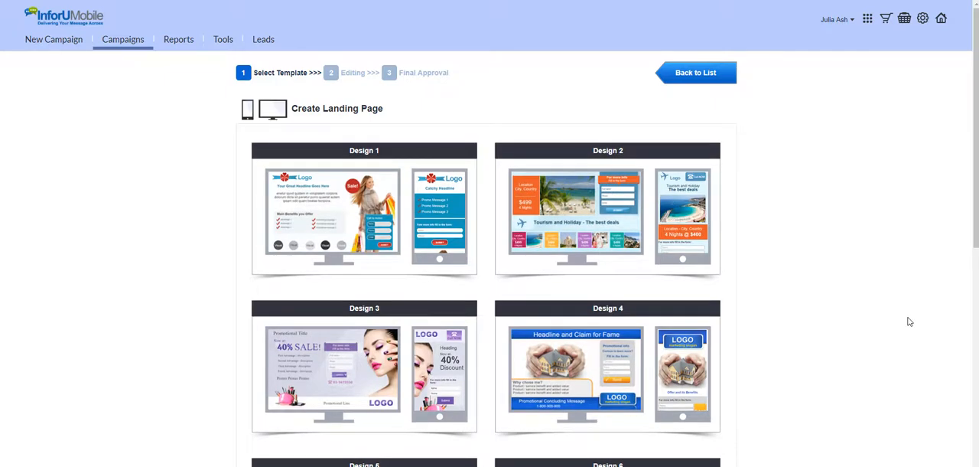
scroll(910, 322, down, 2)
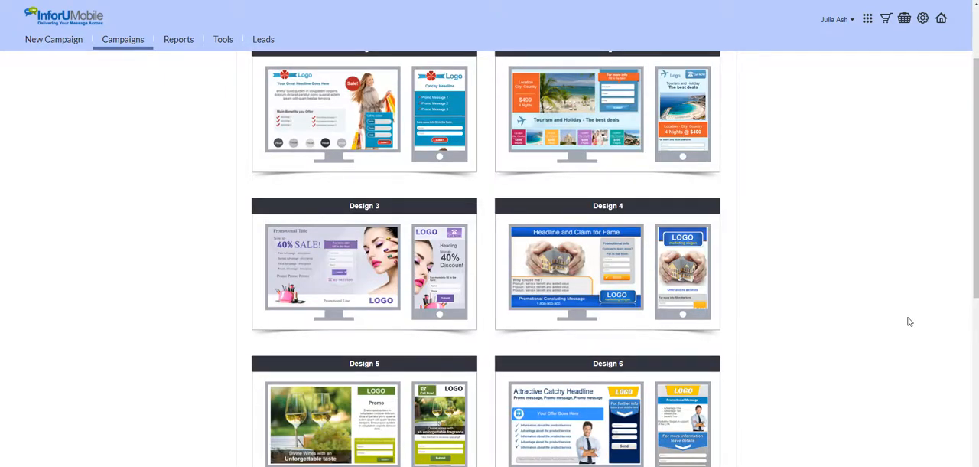
scroll(910, 322, down, 2)
scroll(910, 321, down, 2)
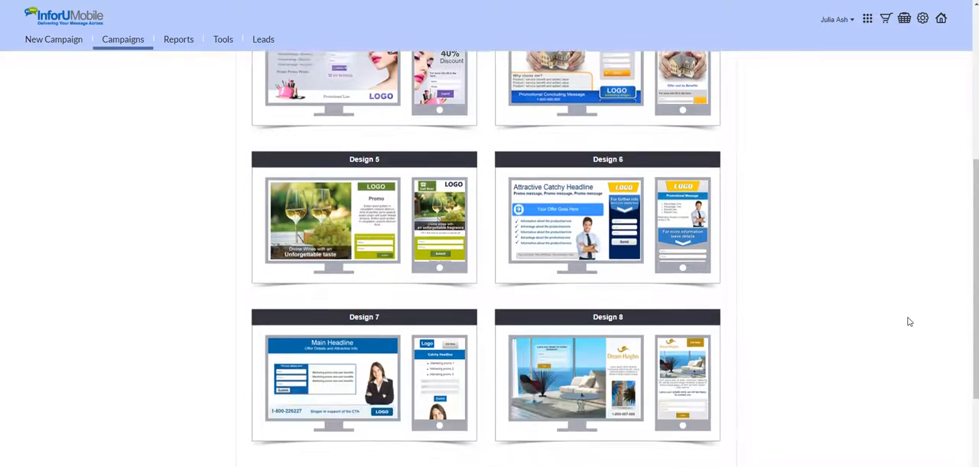
scroll(909, 322, down, 2)
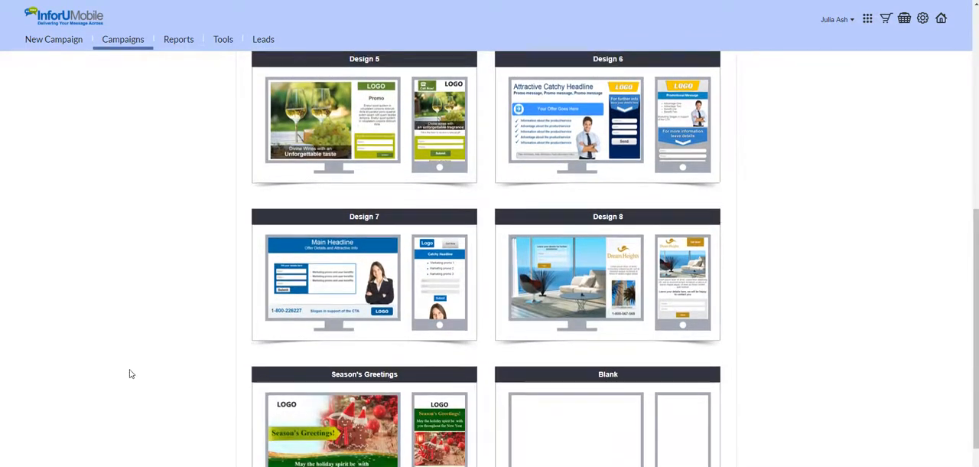
scroll(129, 374, up, 3)
mouse_move(342, 285)
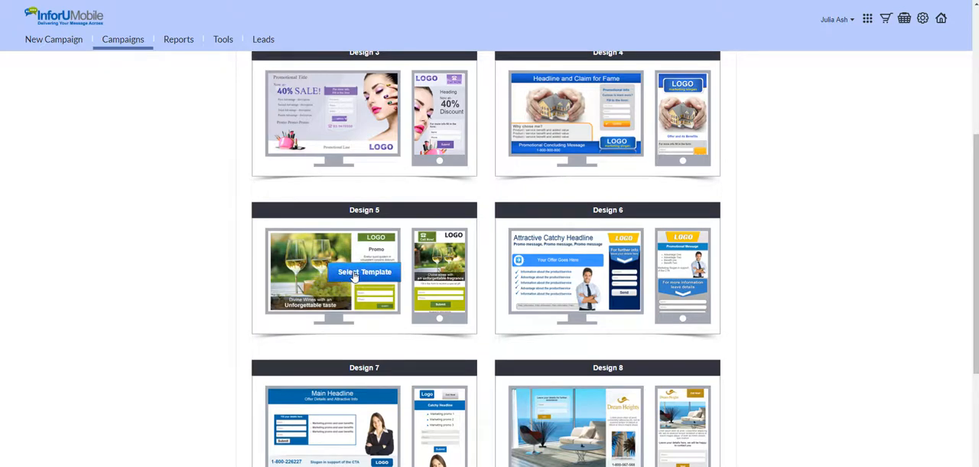
click(353, 274)
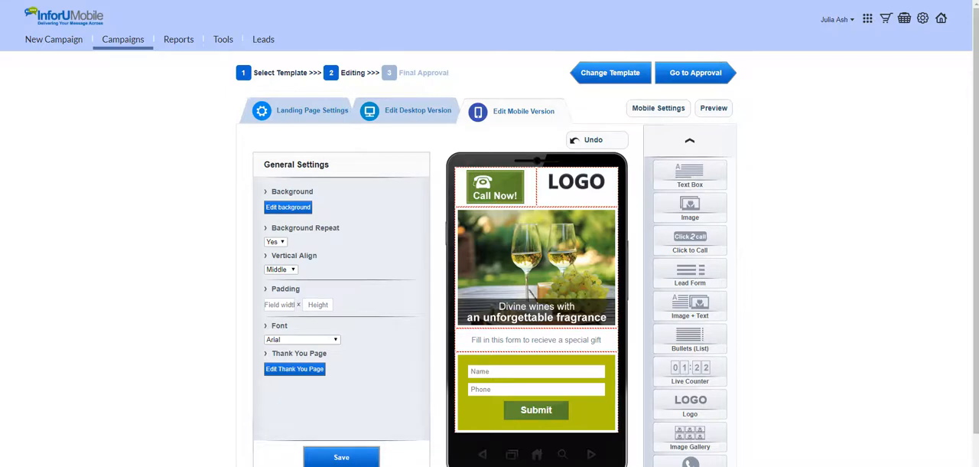
Rearrange the mobile page's wine picture, logo, call button and text box, and add a Live Counter near the logo row
mouse_move(612, 193)
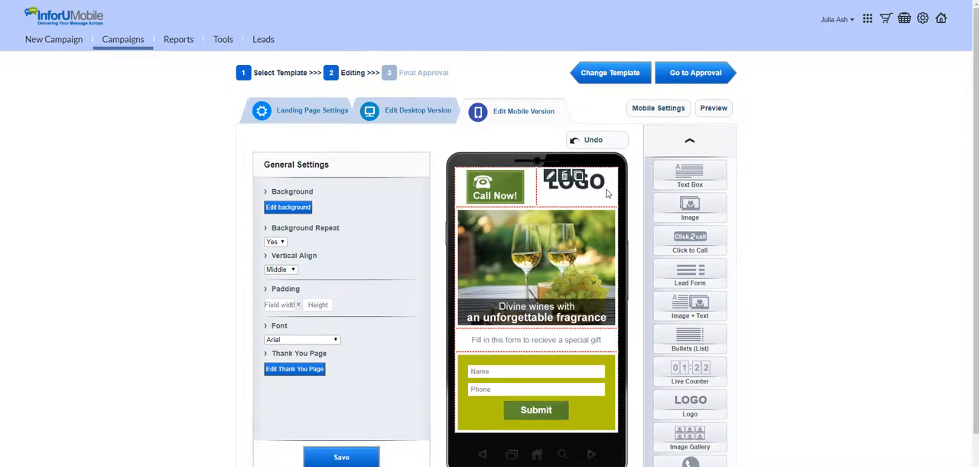
mouse_move(602, 241)
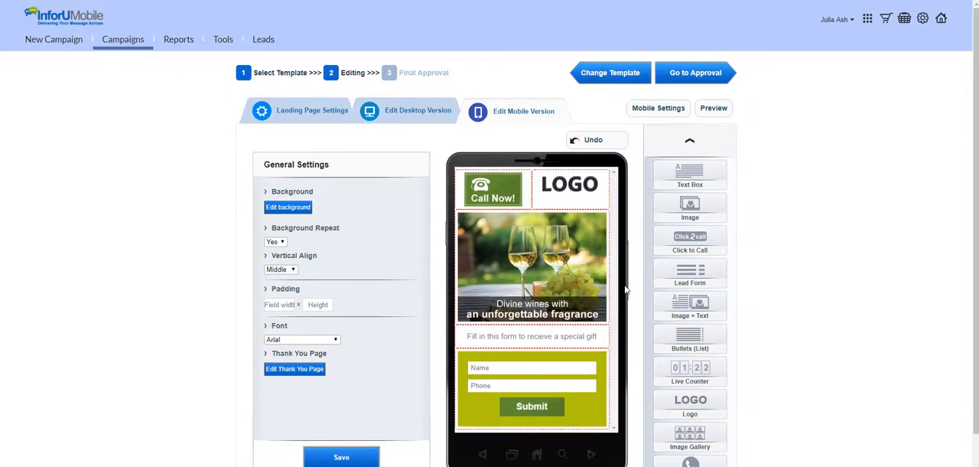
click(604, 341)
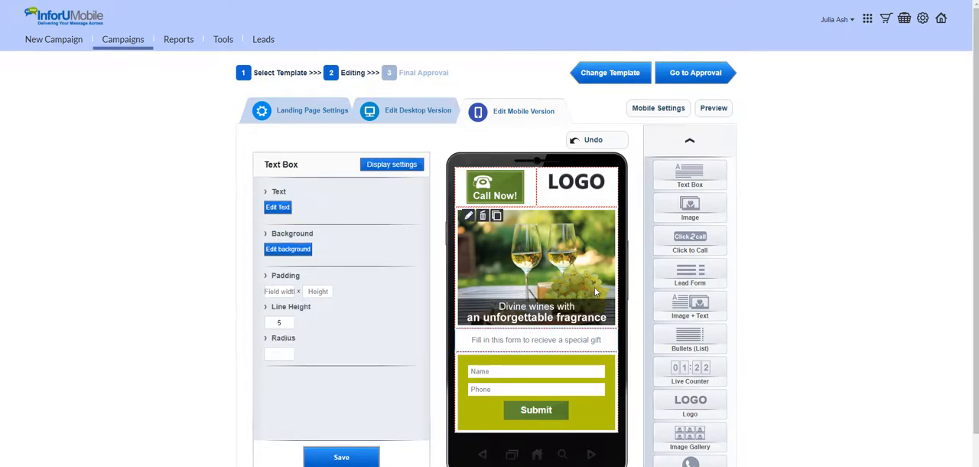
drag(594, 287, 547, 173)
drag(495, 310, 610, 317)
click(610, 345)
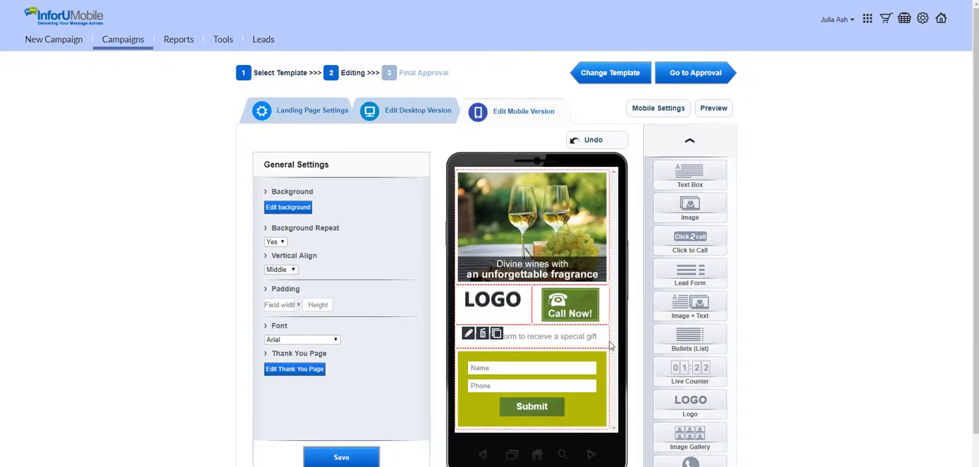
drag(610, 346, 590, 177)
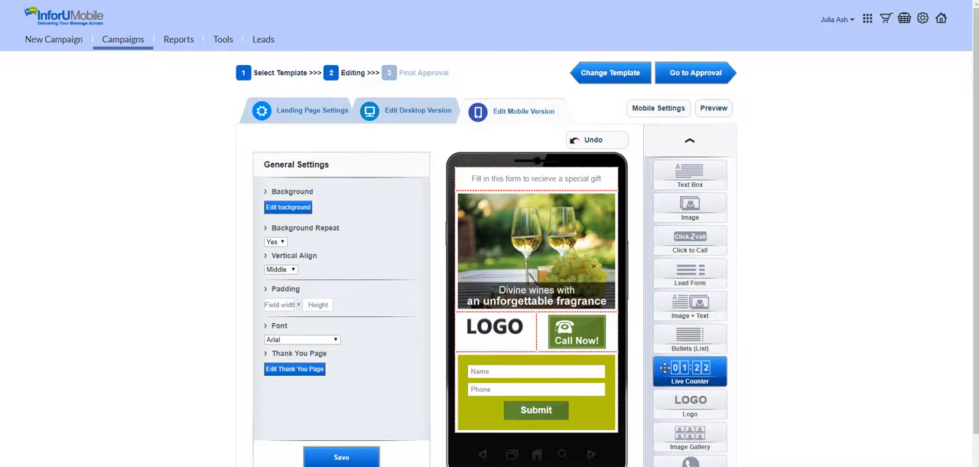
drag(665, 368, 521, 324)
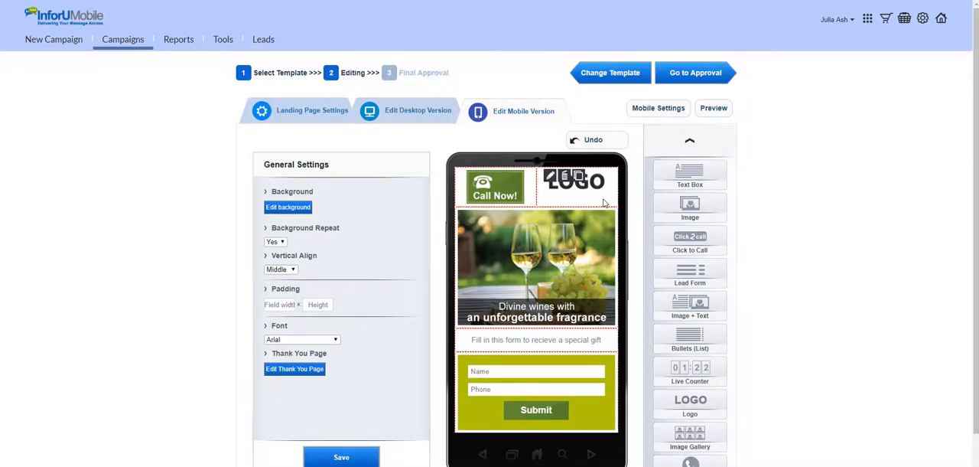
Replace the placeholder logo on the mobile page with the image file "logo" and save it
click(553, 178)
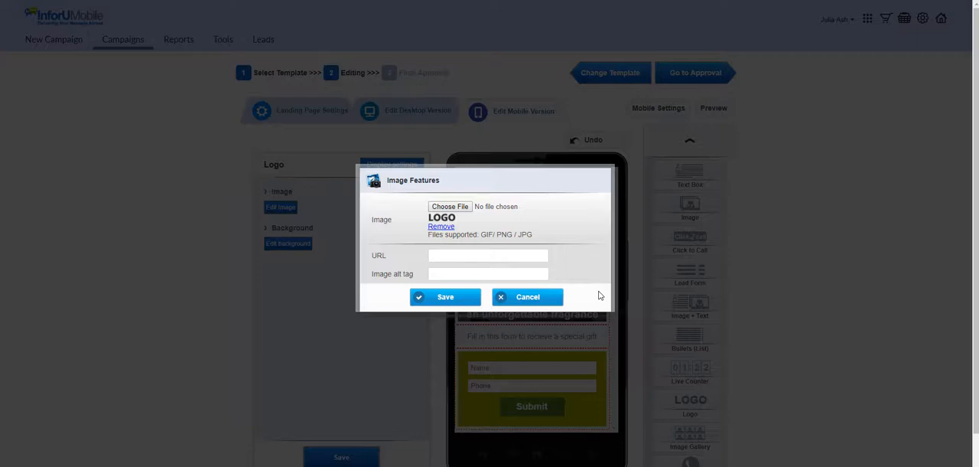
click(451, 207)
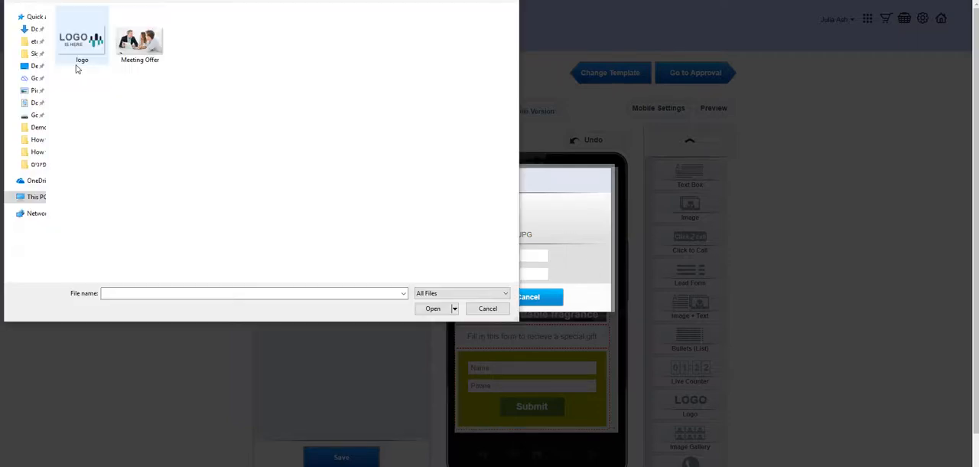
click(78, 47)
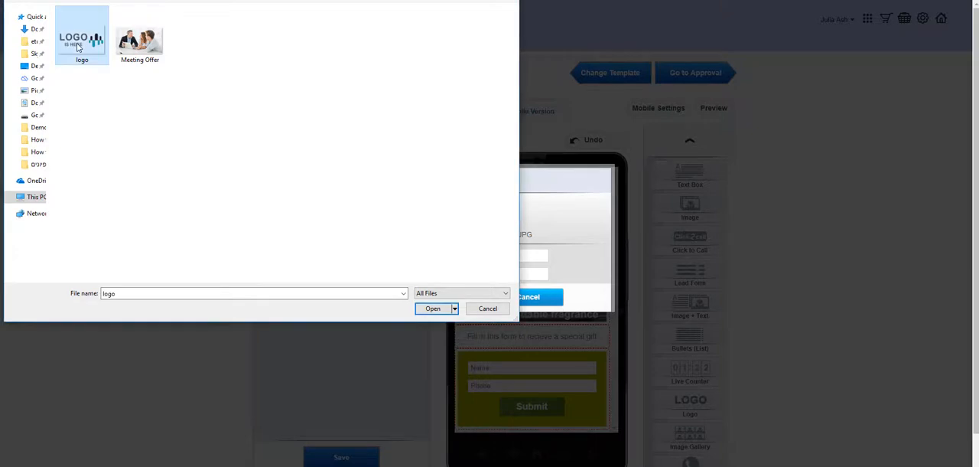
click(452, 309)
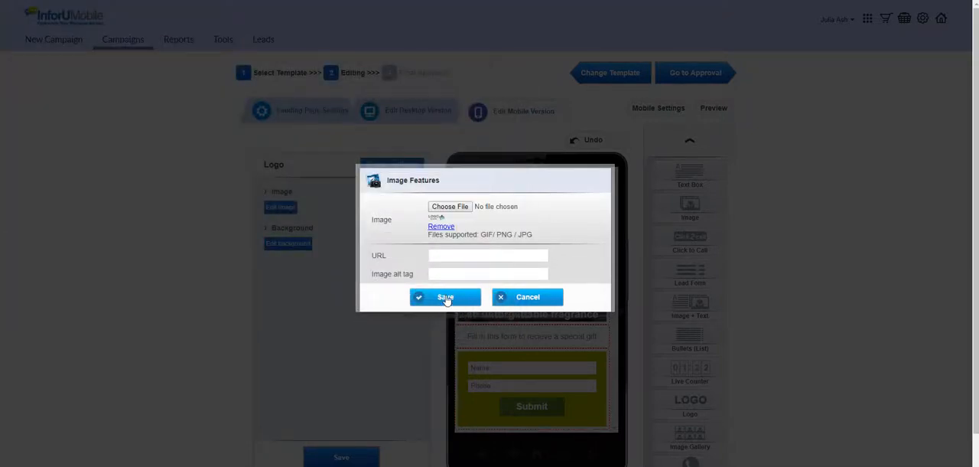
click(447, 299)
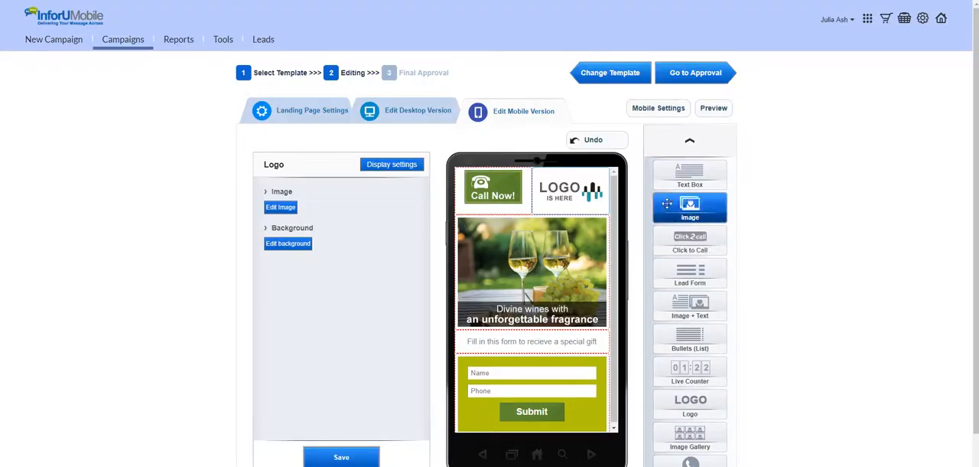
Open the design features of the Call Now button beside the logo
mouse_move(545, 191)
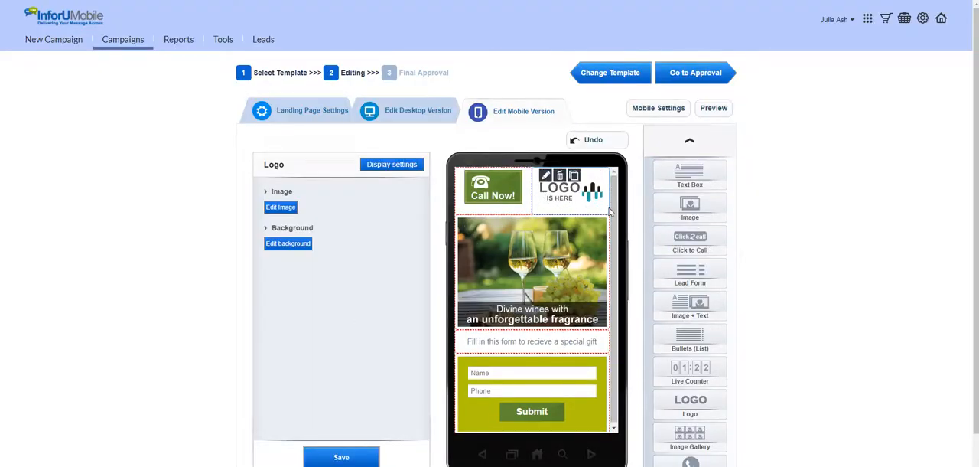
mouse_move(499, 175)
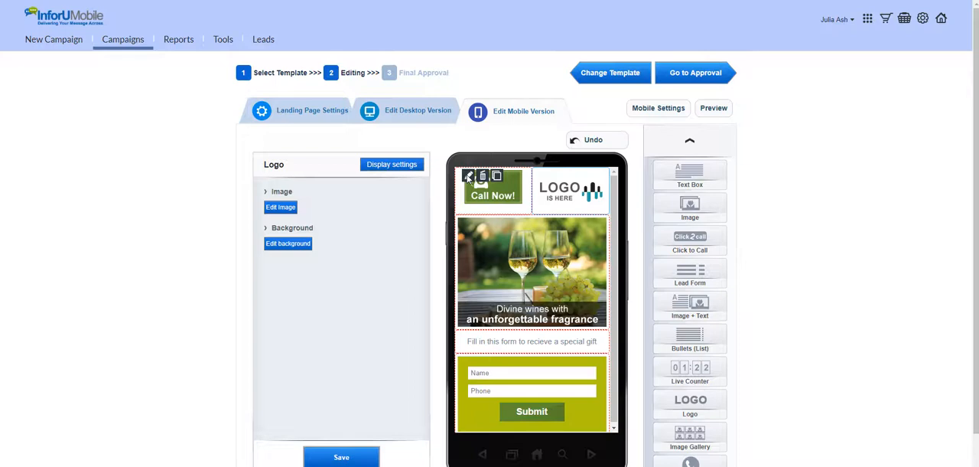
click(469, 177)
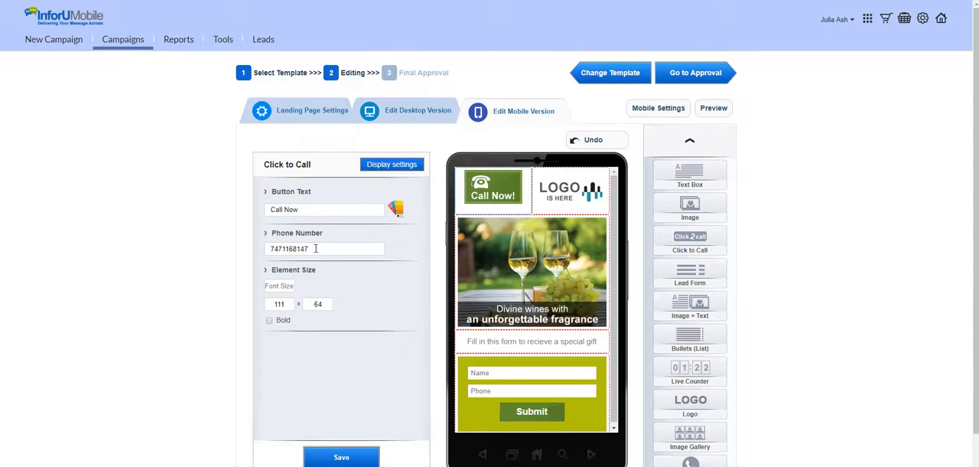
drag(315, 249, 257, 259)
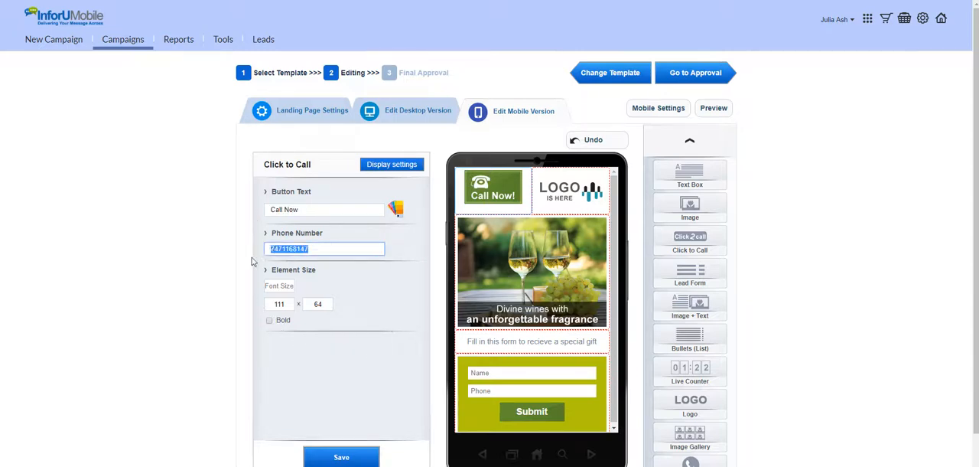
click(398, 211)
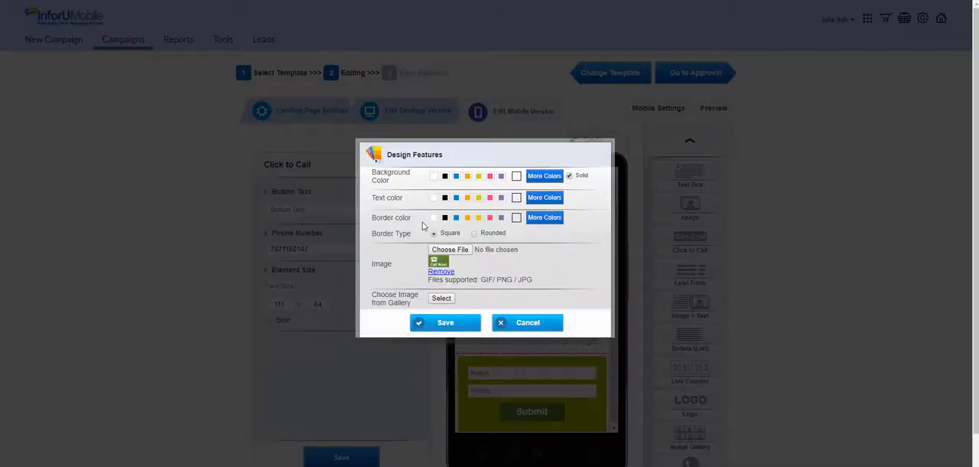
click(442, 299)
scroll(540, 259, down, 1)
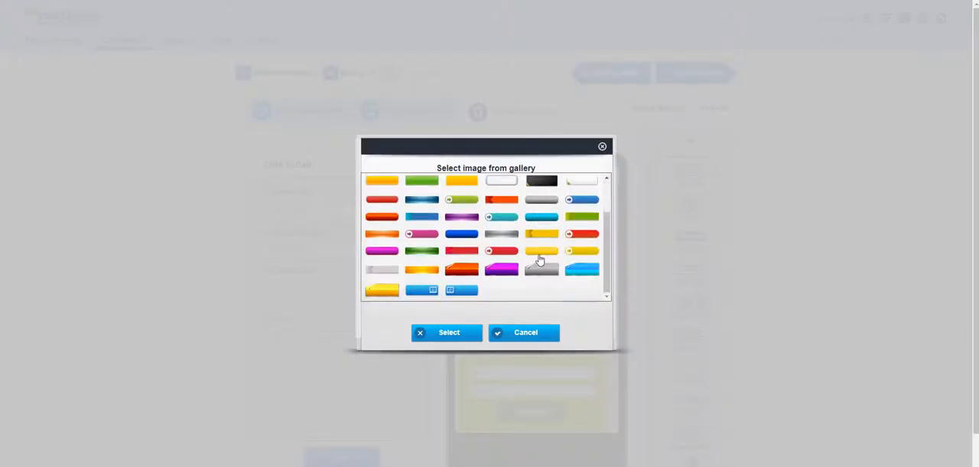
scroll(540, 260, up, 1)
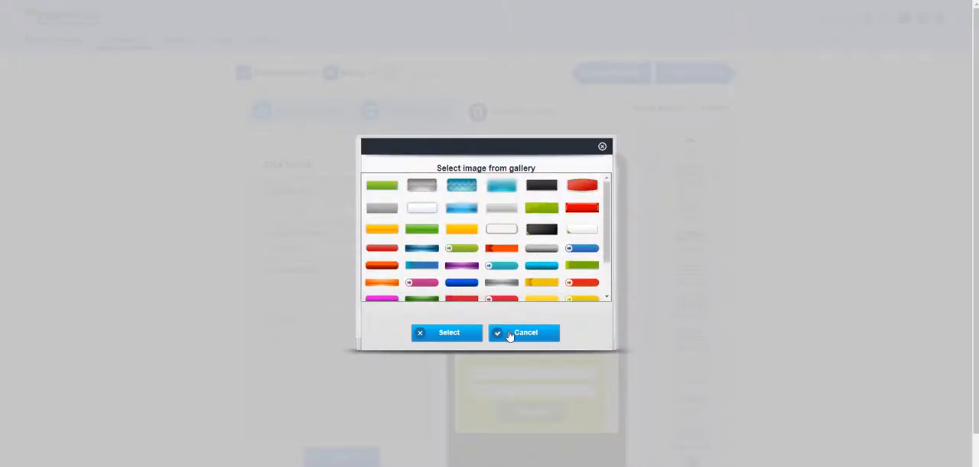
click(510, 334)
Replace the call button's image with the teal "Call now" picture file and save the design
click(463, 251)
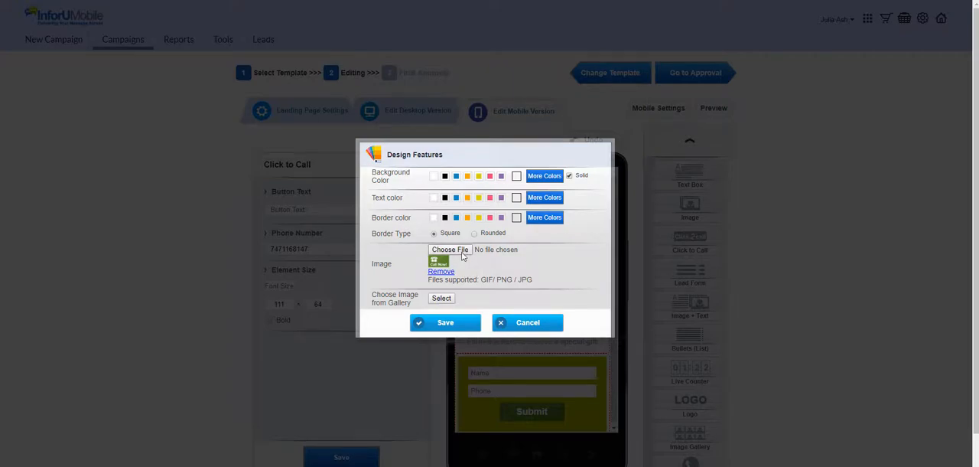
double_click(91, 55)
click(462, 325)
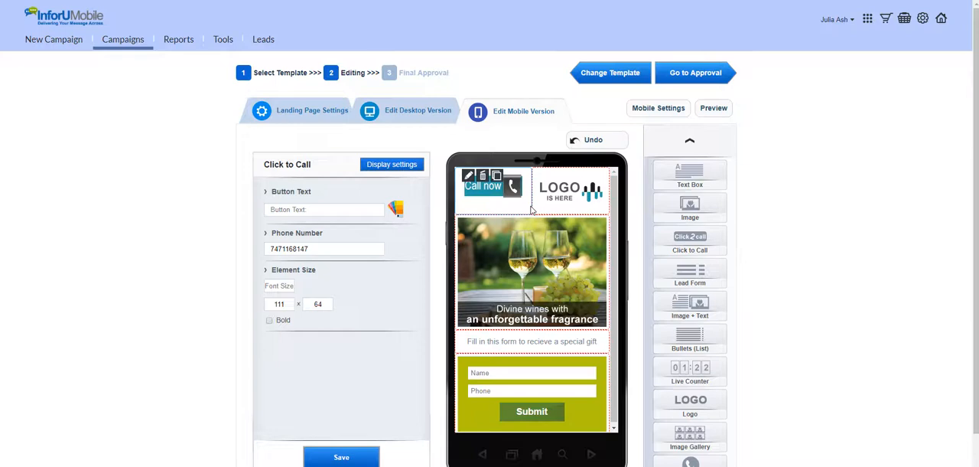
Move the text box about the special gift above the wine picture
click(463, 349)
drag(464, 351, 464, 232)
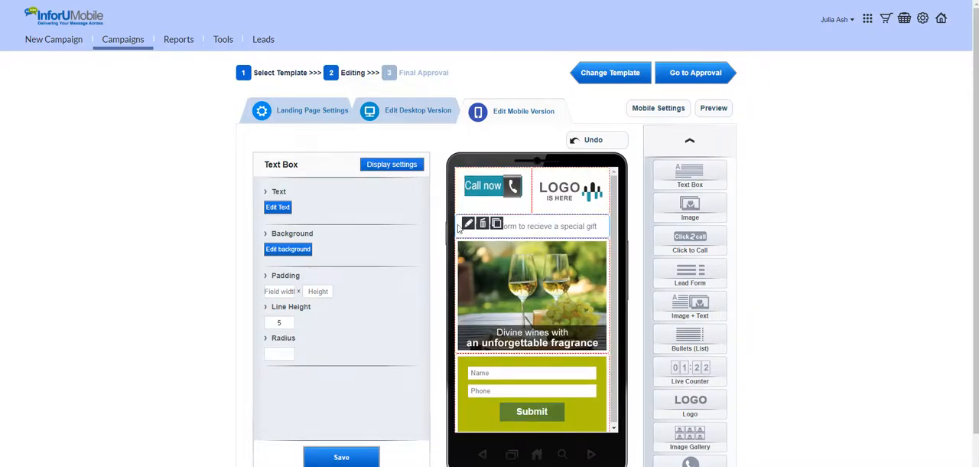
Replace the text box's content with "Take your Business to the Next Level" and "Let's meet to help you make the best of your resources."
click(280, 207)
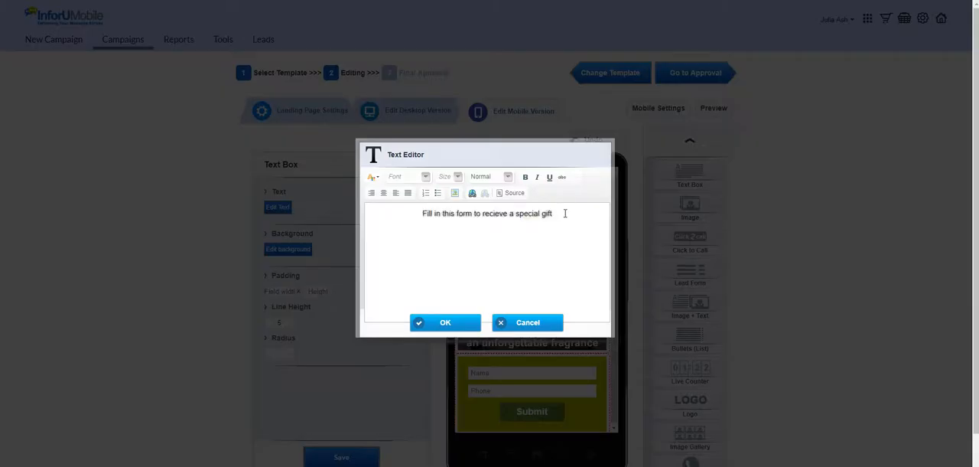
drag(566, 218, 402, 218)
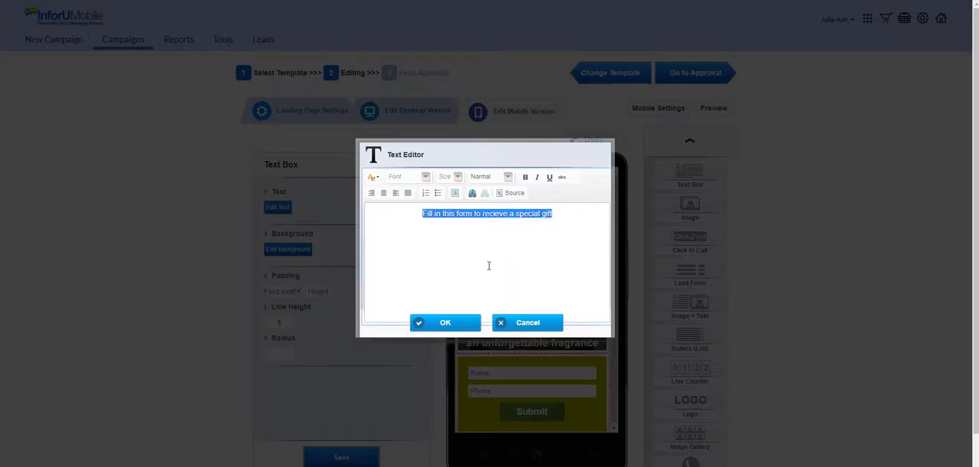
click(426, 178)
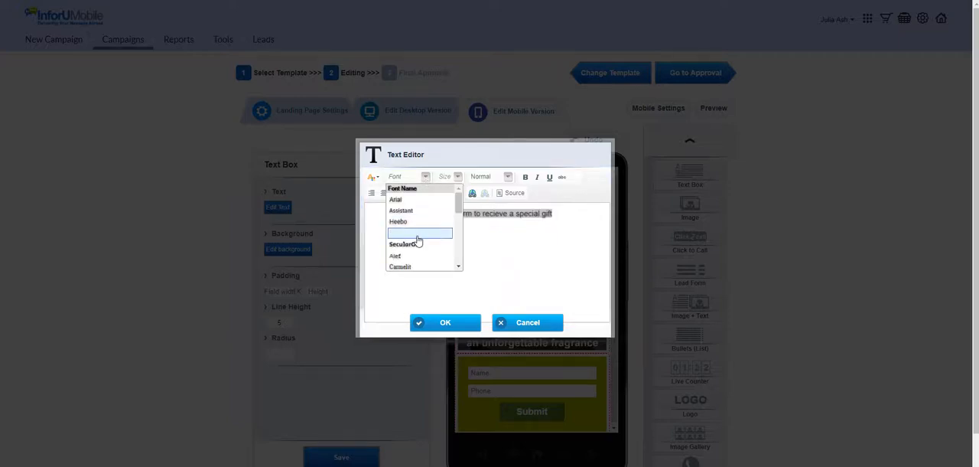
click(458, 177)
click(507, 177)
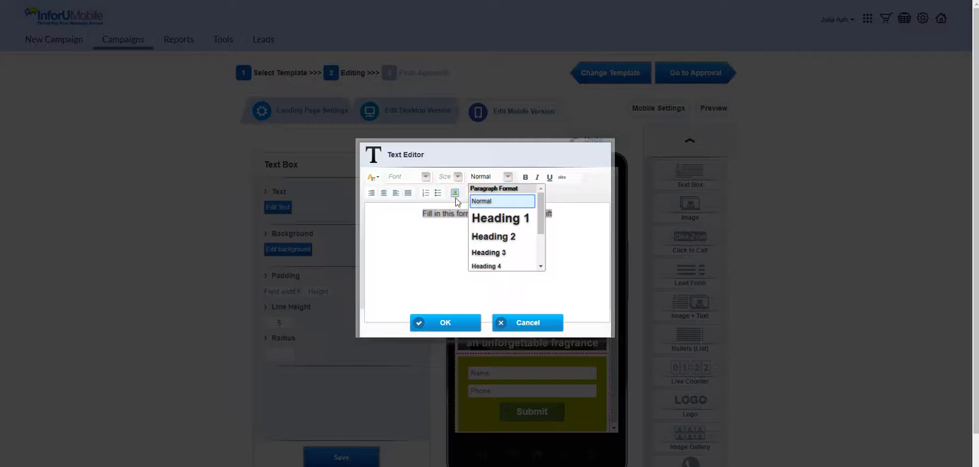
click(565, 214)
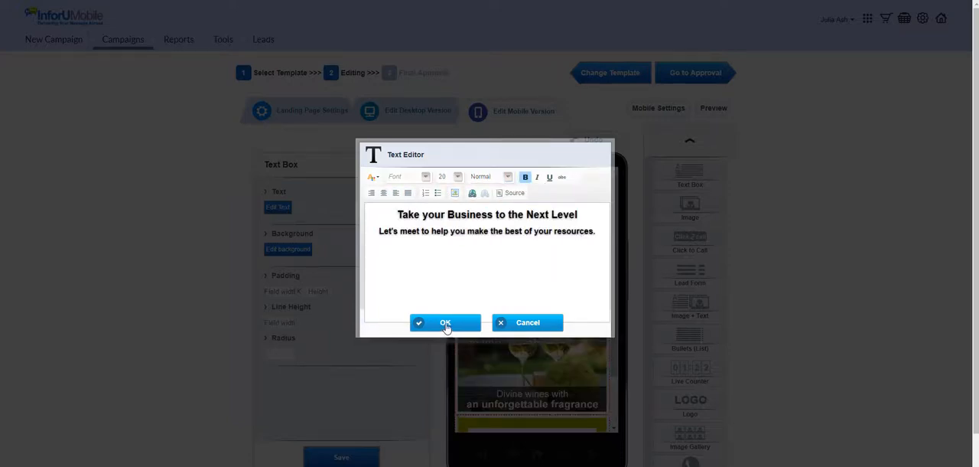
click(445, 323)
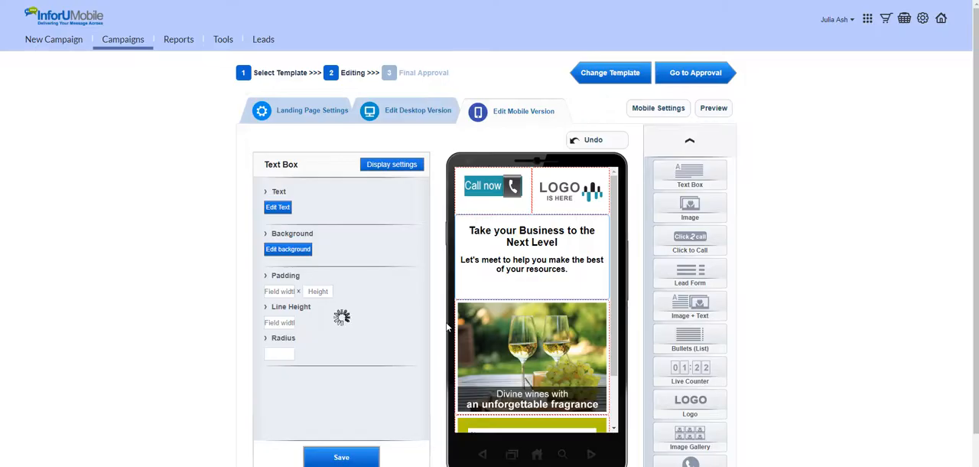
click(587, 291)
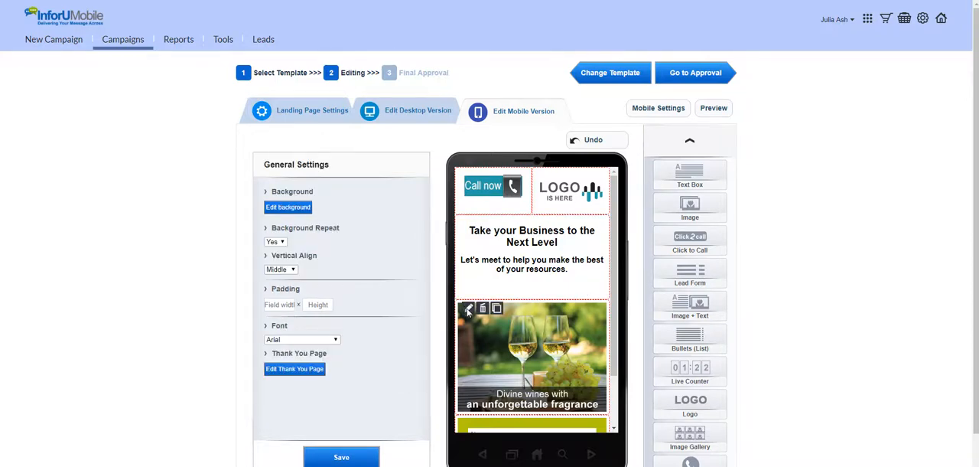
Replace the wine picture below the text box with the picture file of three people in a business meeting and save it
click(469, 310)
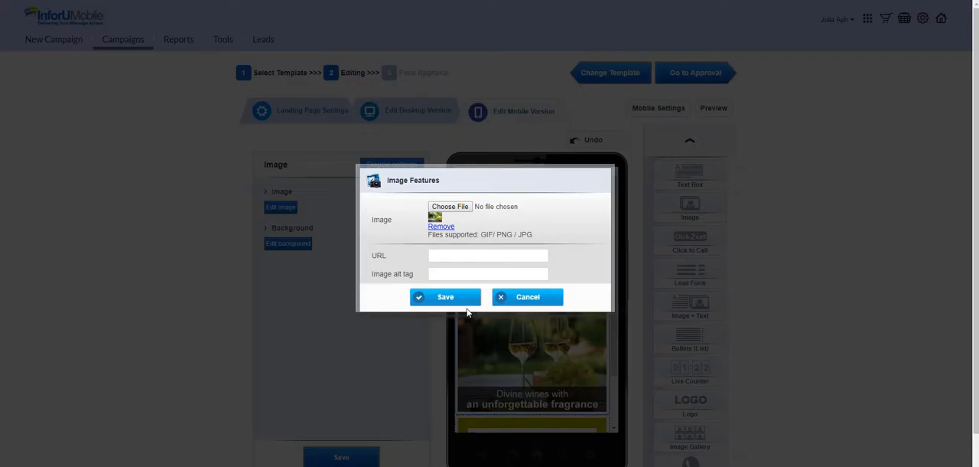
click(464, 209)
click(212, 43)
double_click(212, 43)
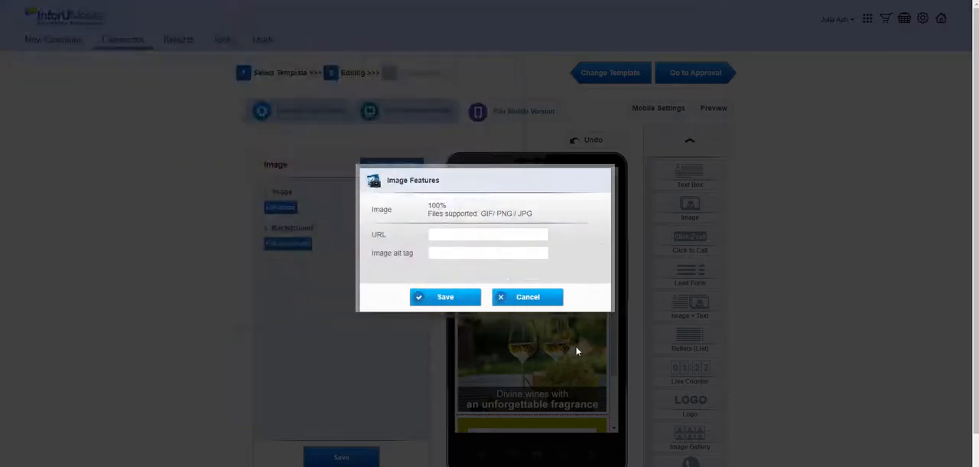
click(446, 298)
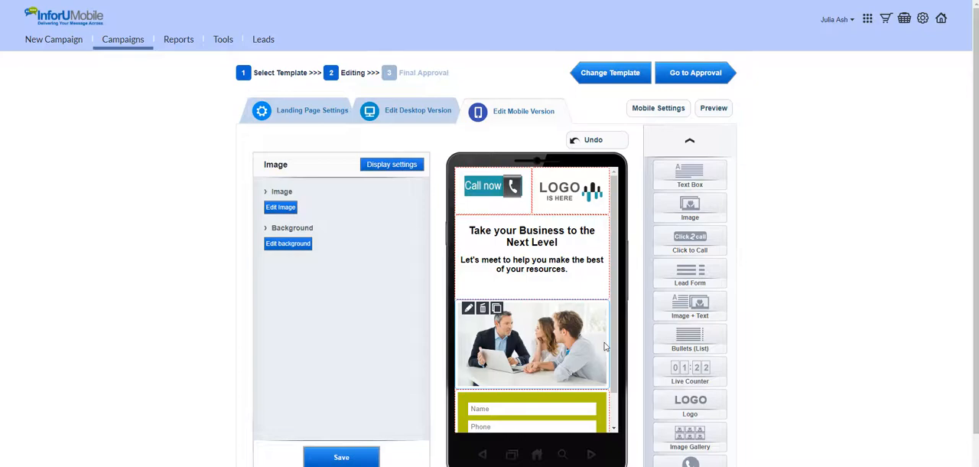
Open the lead form below the meeting picture for editing and move its Phone field above the Name field
scroll(604, 347, down, 3)
click(580, 313)
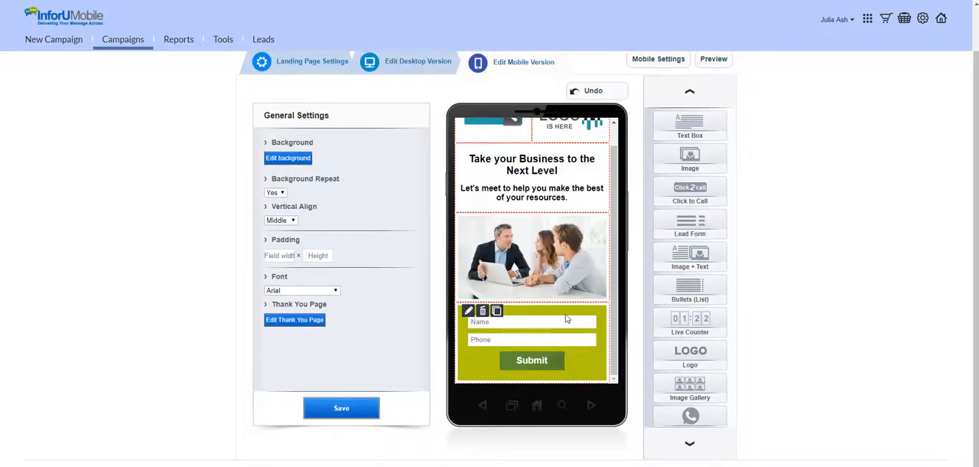
click(469, 312)
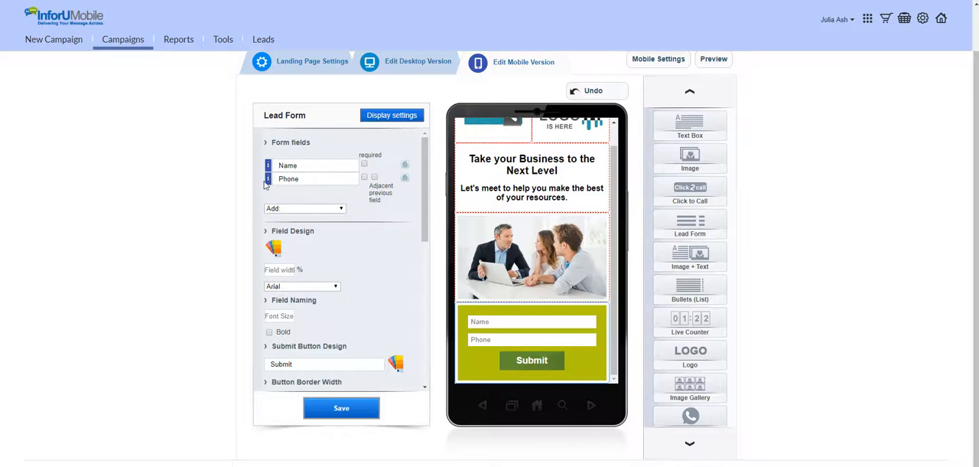
drag(267, 178, 268, 166)
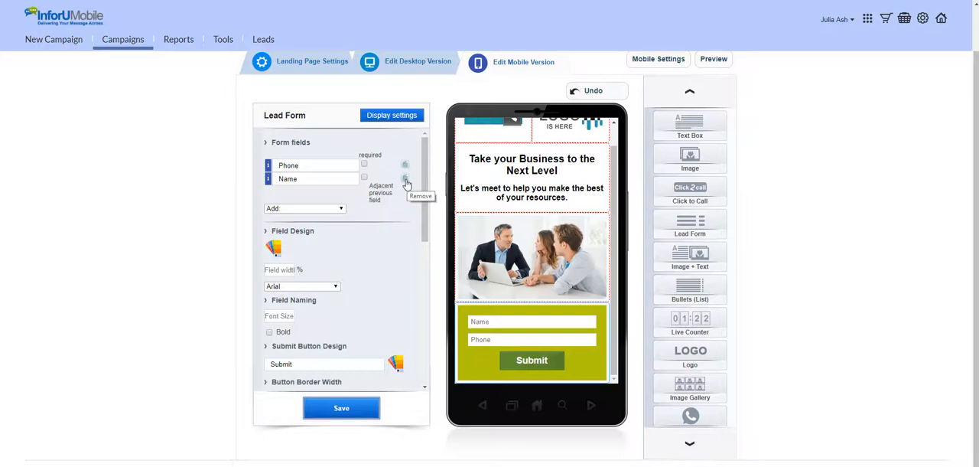
Add an Email field to the lead form and save the form
click(333, 212)
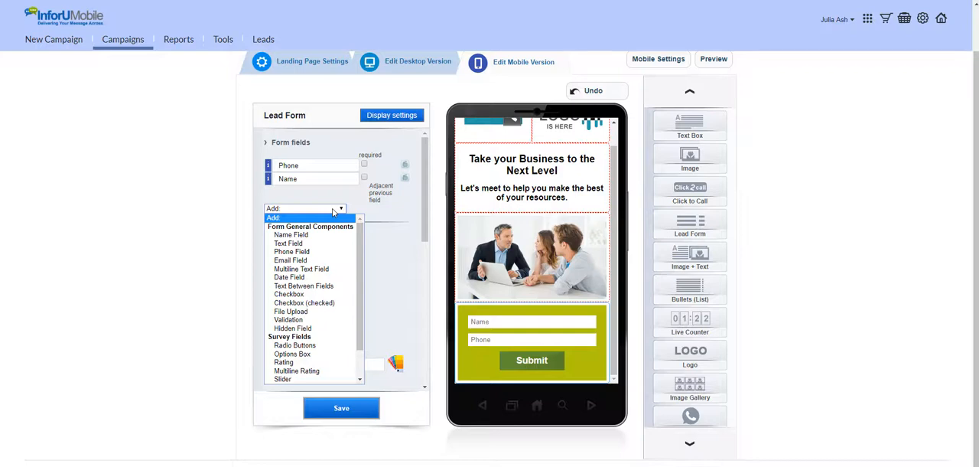
scroll(330, 243, down, 2)
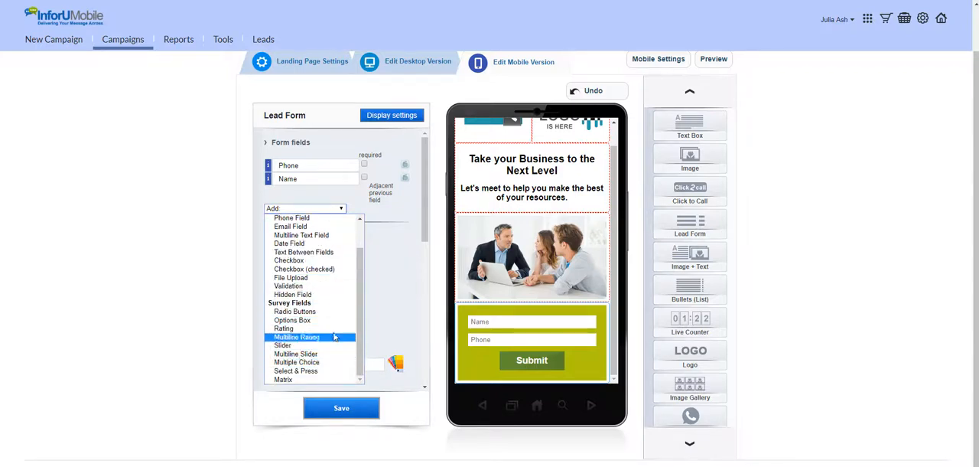
scroll(333, 286, up, 2)
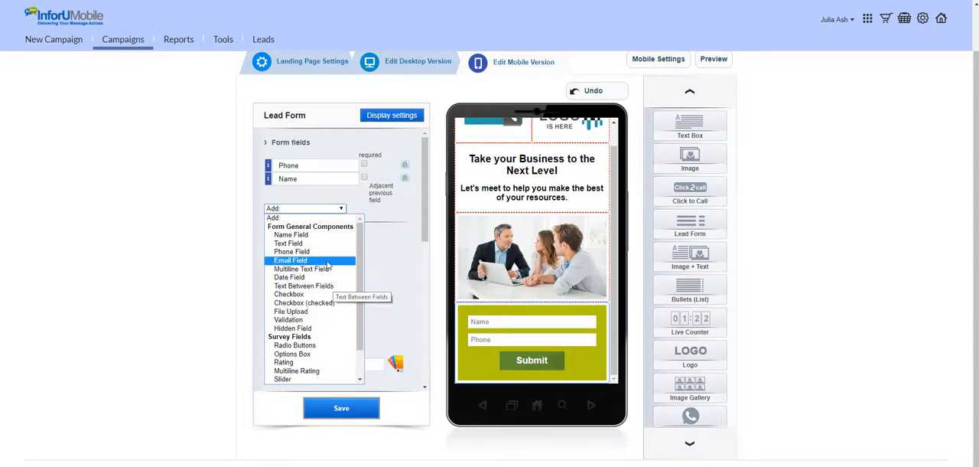
click(328, 261)
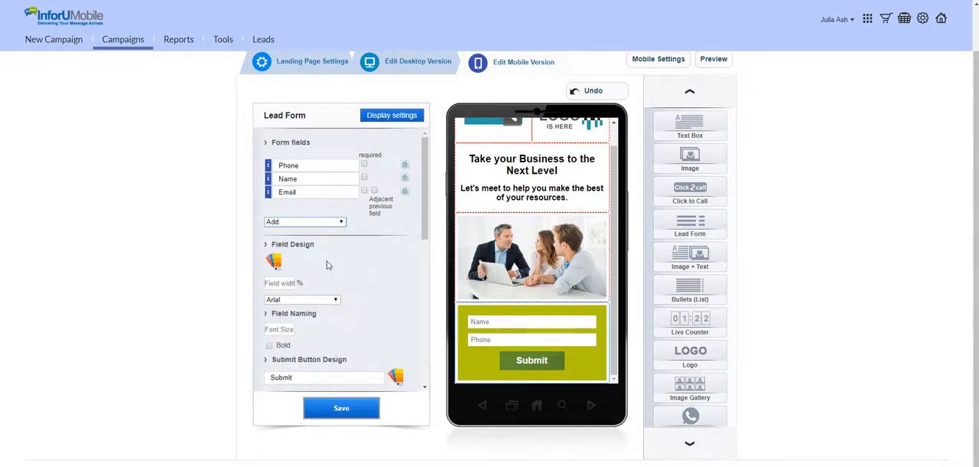
click(354, 410)
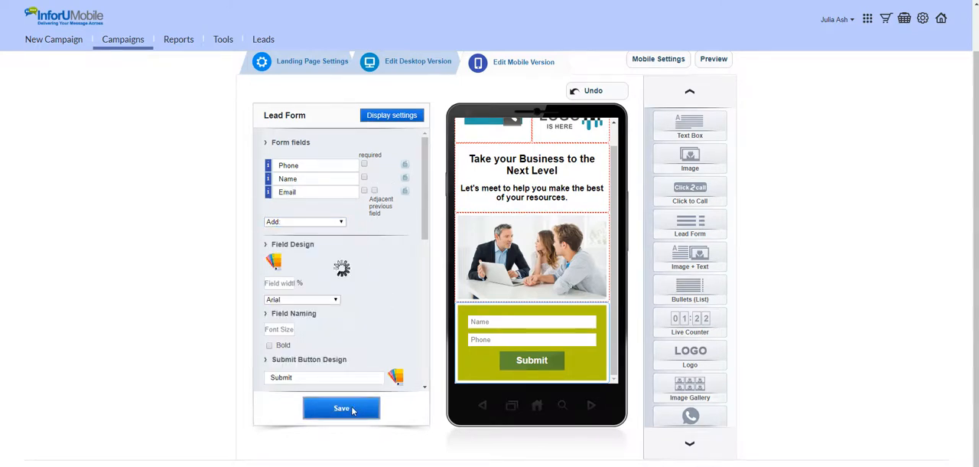
mouse_move(493, 372)
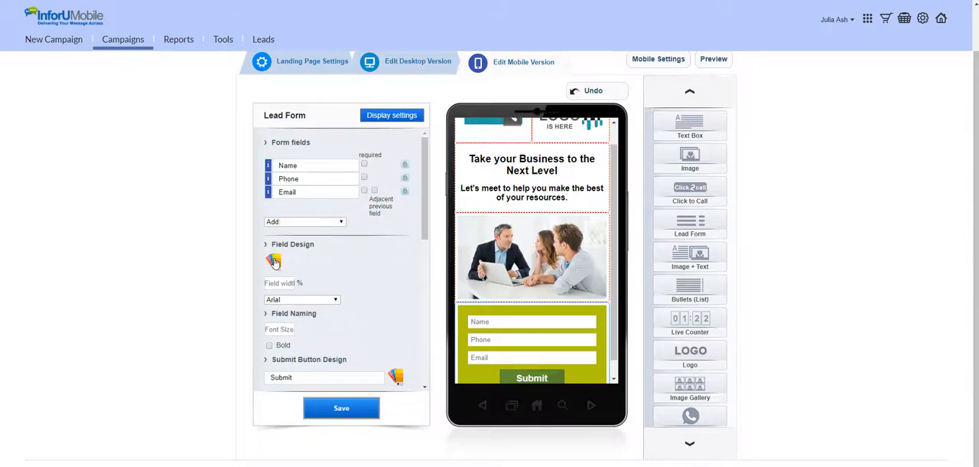
Change the lead form's field text colour to black and the form's background to teal
click(274, 261)
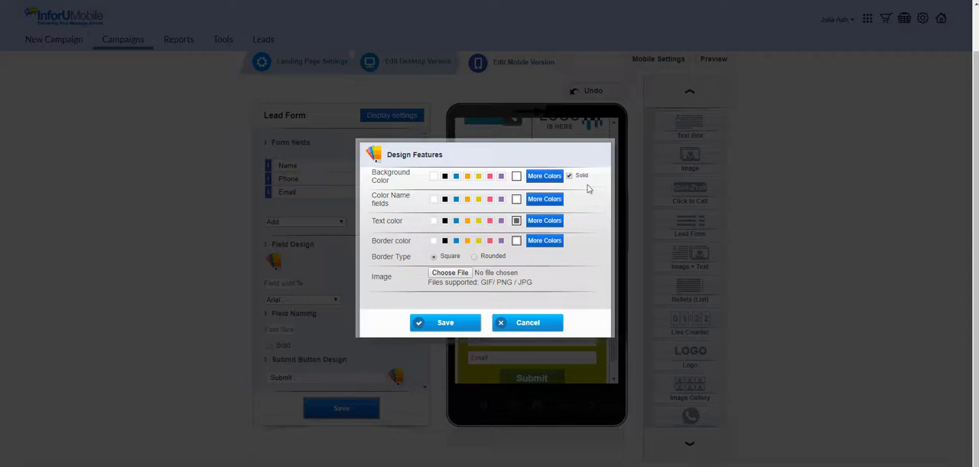
click(547, 177)
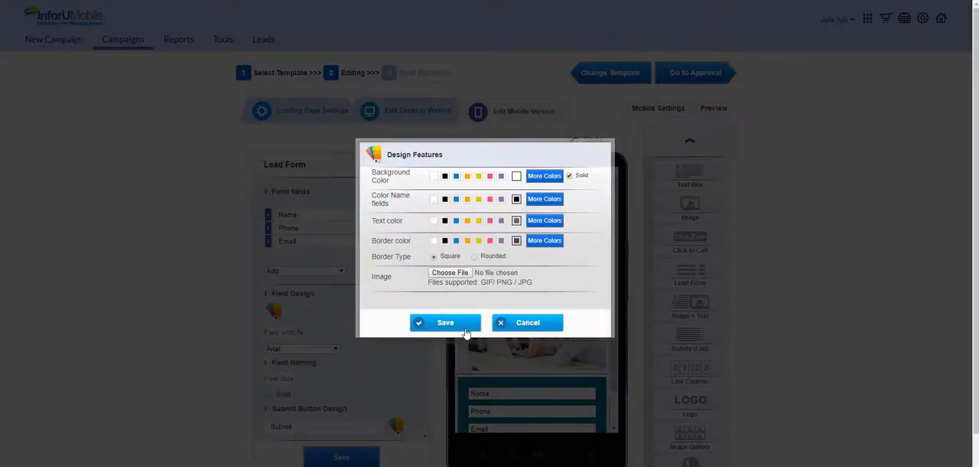
click(465, 329)
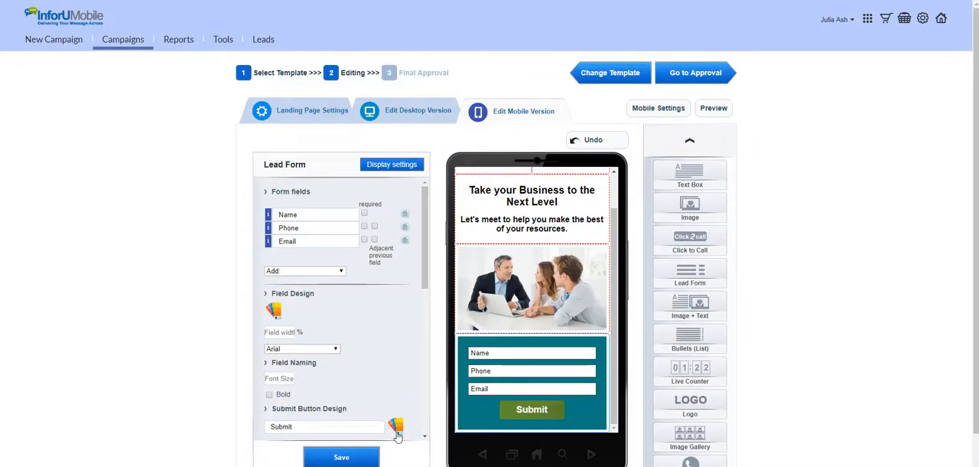
Give the lead form's submit button the glossy light-teal image from the gallery and save the button design
drag(300, 428, 257, 432)
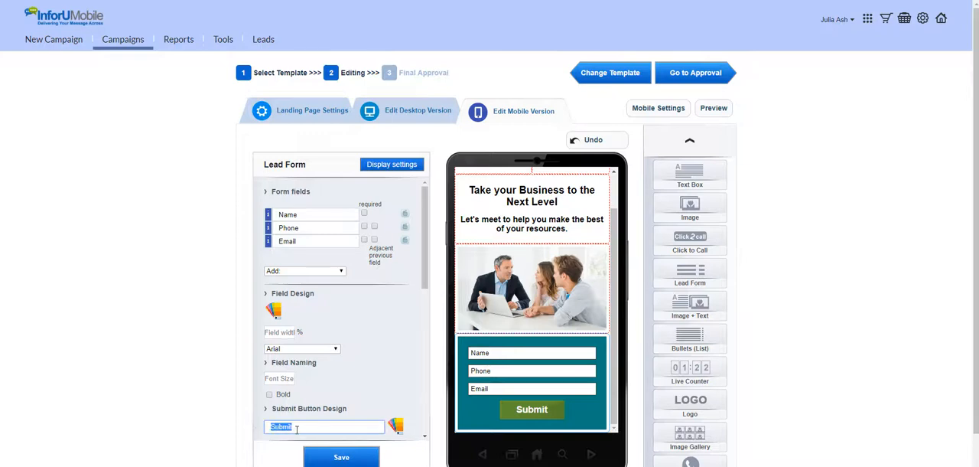
click(395, 426)
click(442, 297)
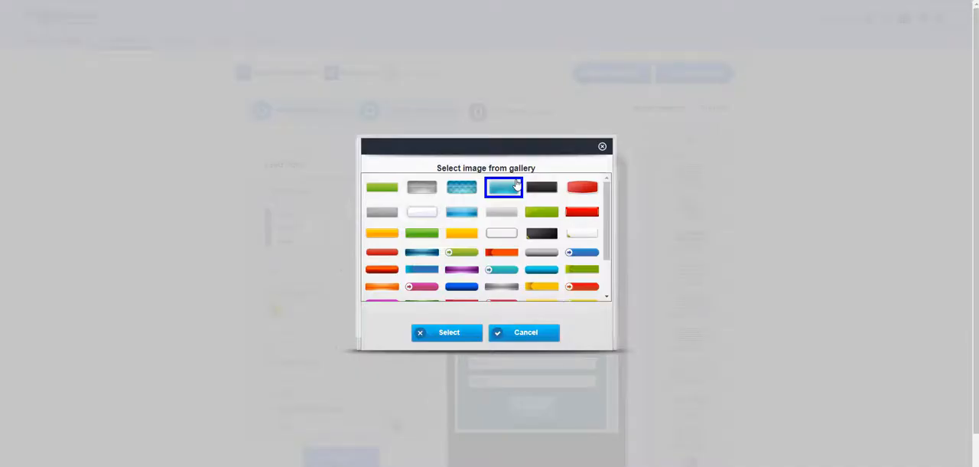
click(443, 334)
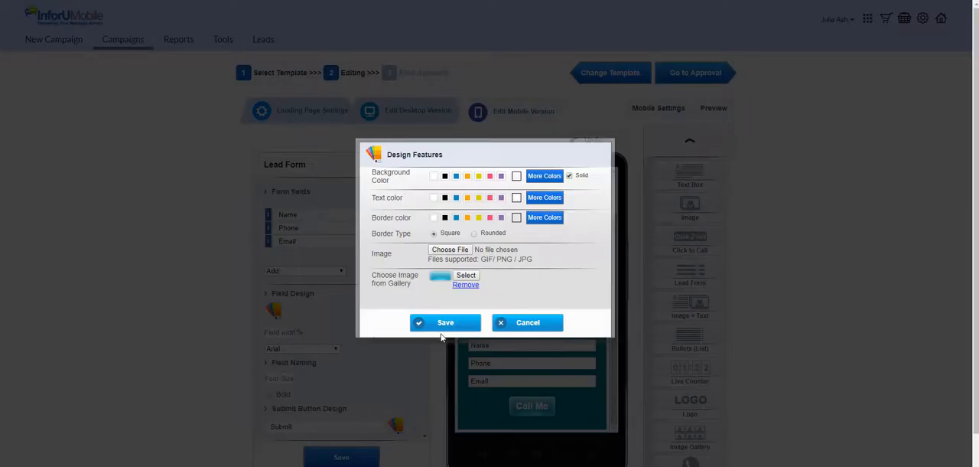
click(443, 326)
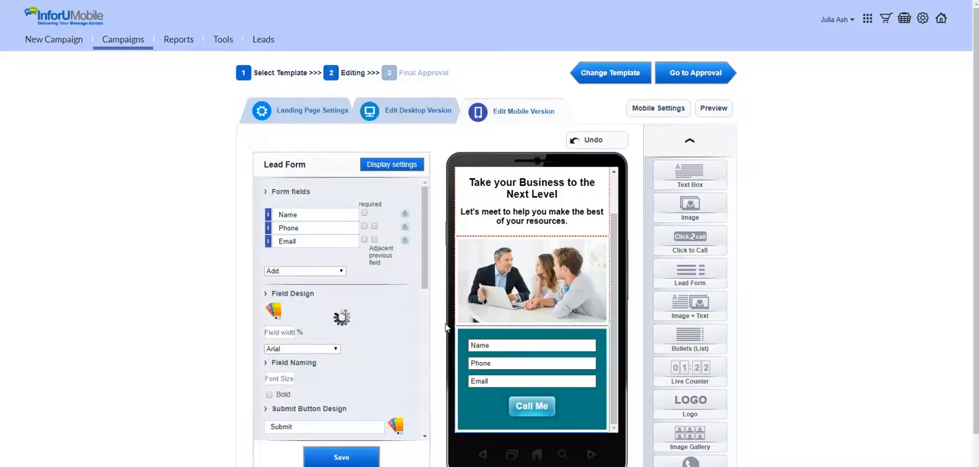
Change the submit button's text to "Call Me" and save the lead form
double_click(300, 428)
text(Call Me)
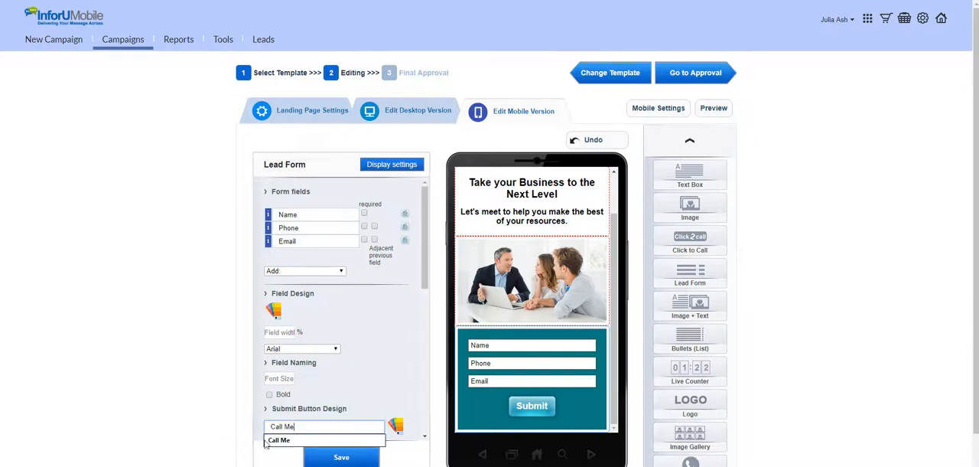
click(356, 457)
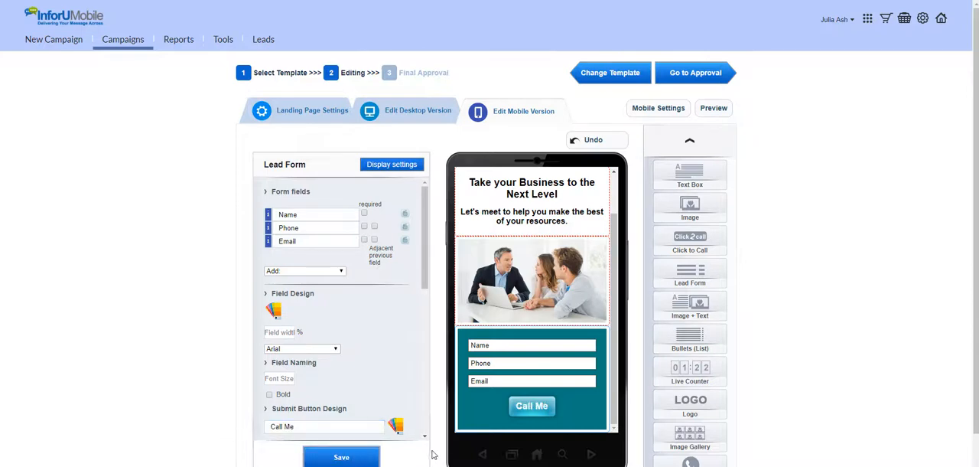
Add the text "To setup a meeting please leave your details below:" in white above the lead form's fields
scroll(410, 332, down, 3)
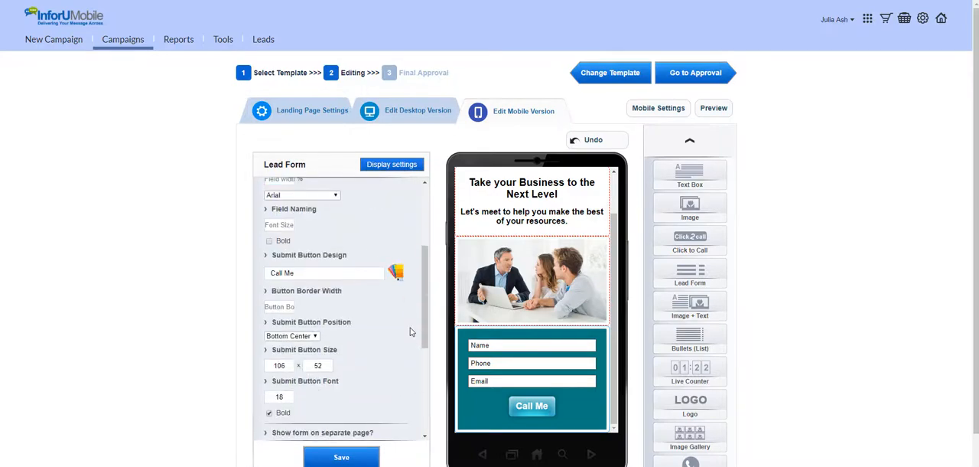
scroll(410, 332, down, 2)
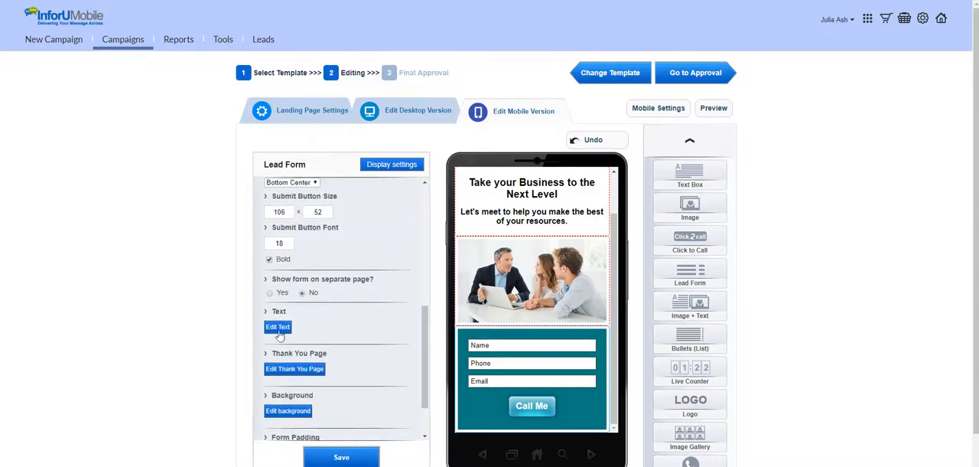
click(278, 328)
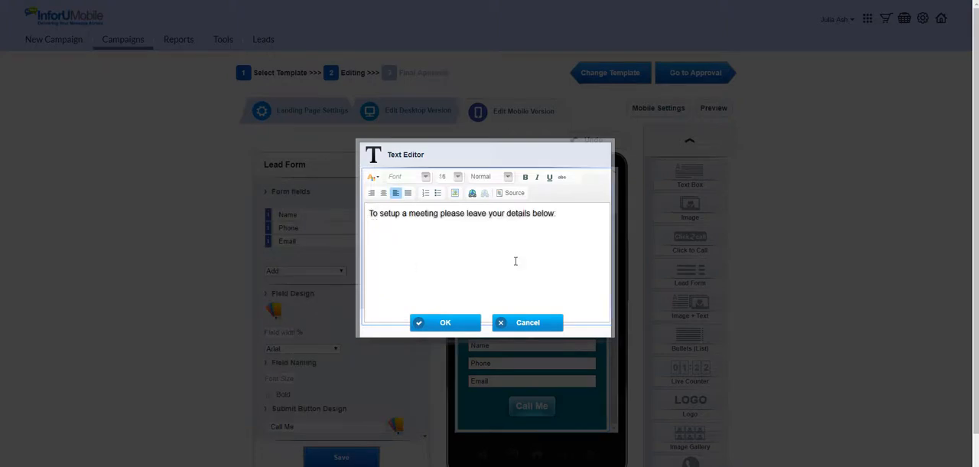
drag(573, 214, 368, 213)
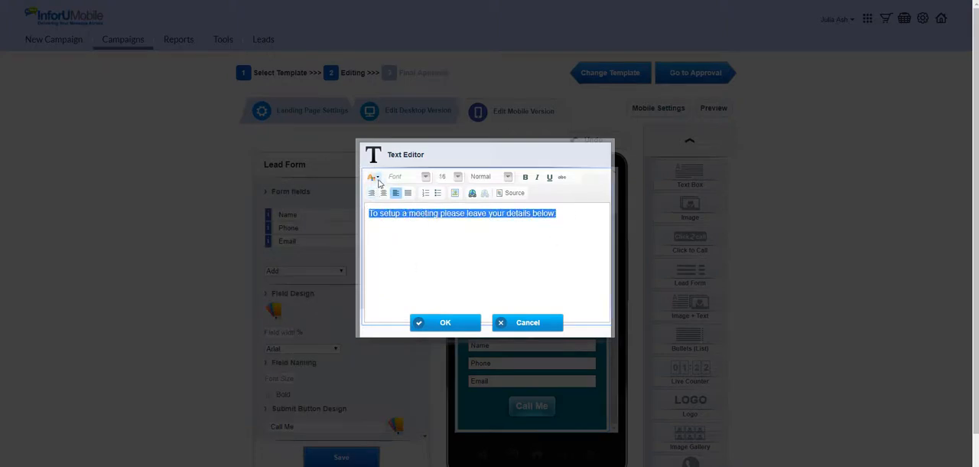
click(377, 178)
click(442, 243)
click(455, 324)
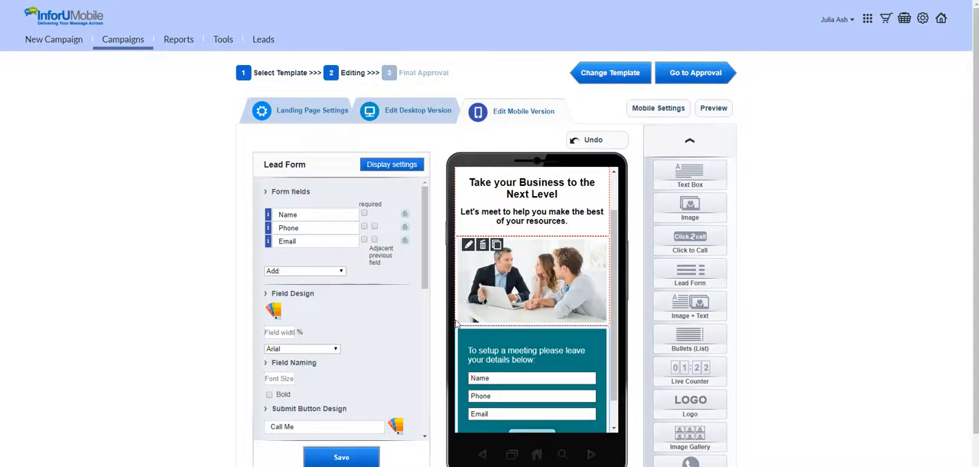
Add a checkbox to the lead form labelled "I hereby hereby agree to recieving occasional marketing information" and save the form
scroll(457, 324, down, 1)
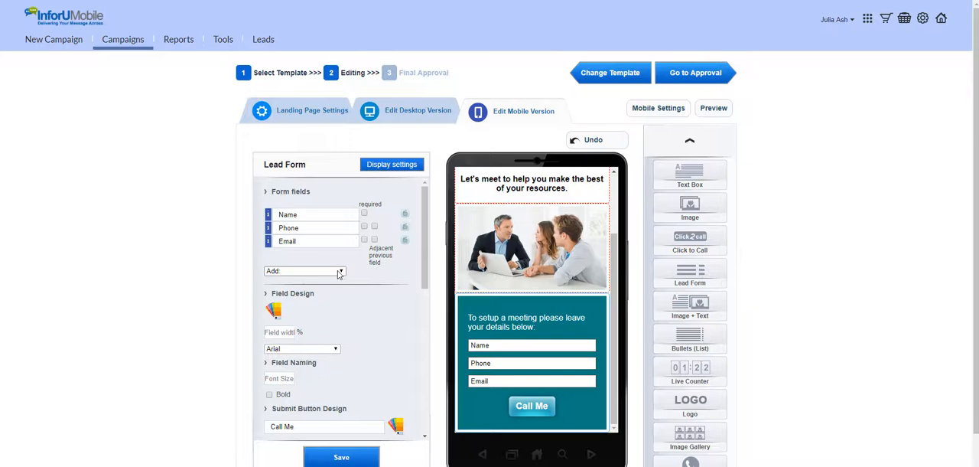
click(339, 272)
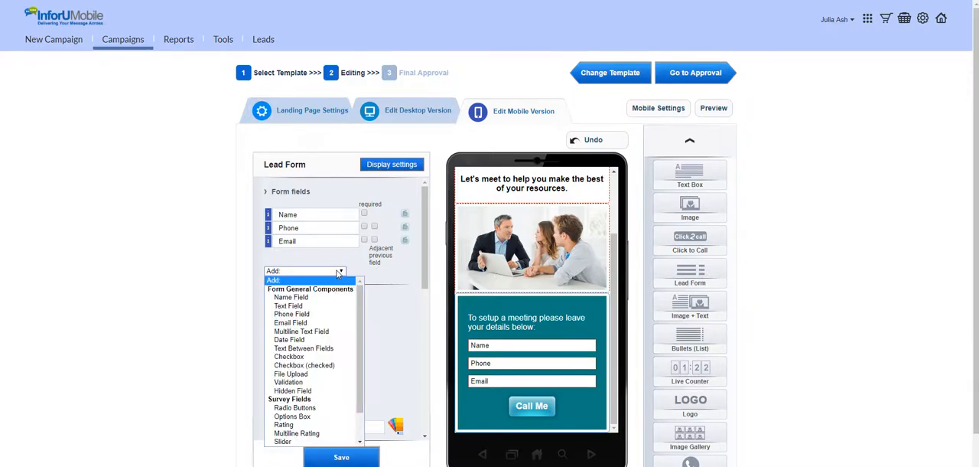
click(320, 357)
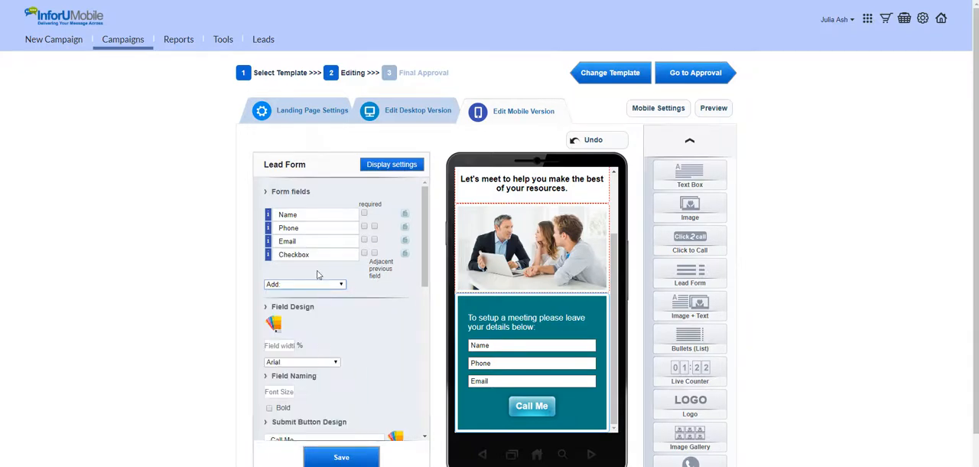
drag(323, 256, 248, 258)
key(ctrl+v)
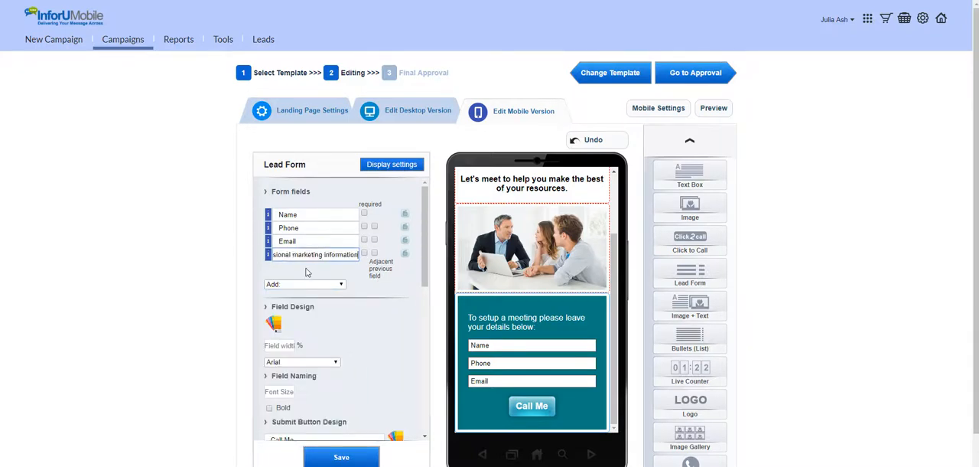
click(339, 458)
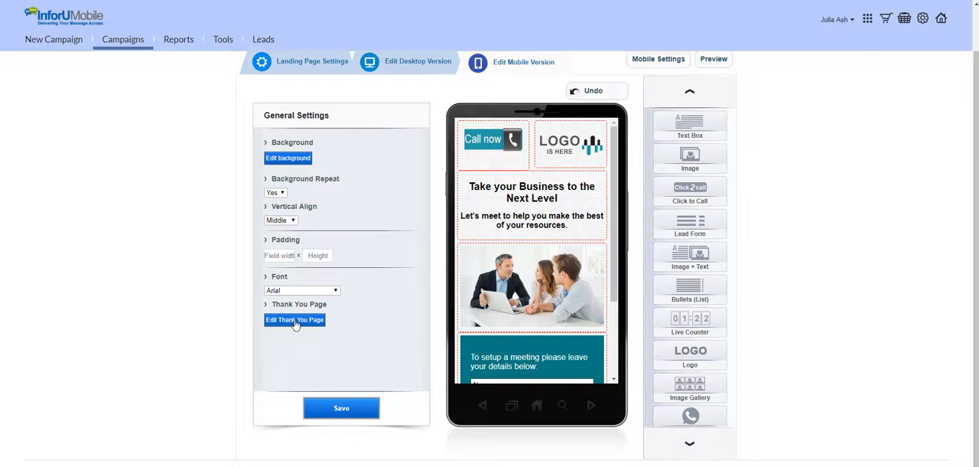
Set the mobile page's background to the first white pattern image from the gallery and save the background design
click(295, 320)
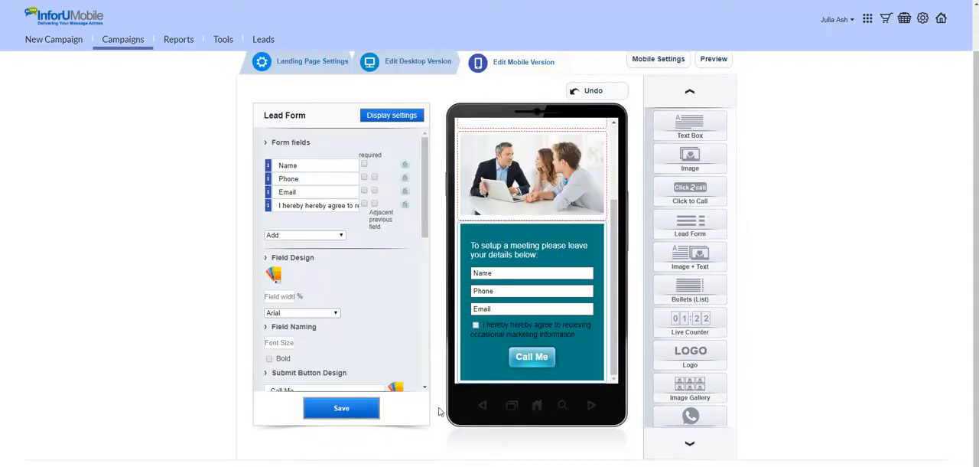
scroll(458, 380, up, 3)
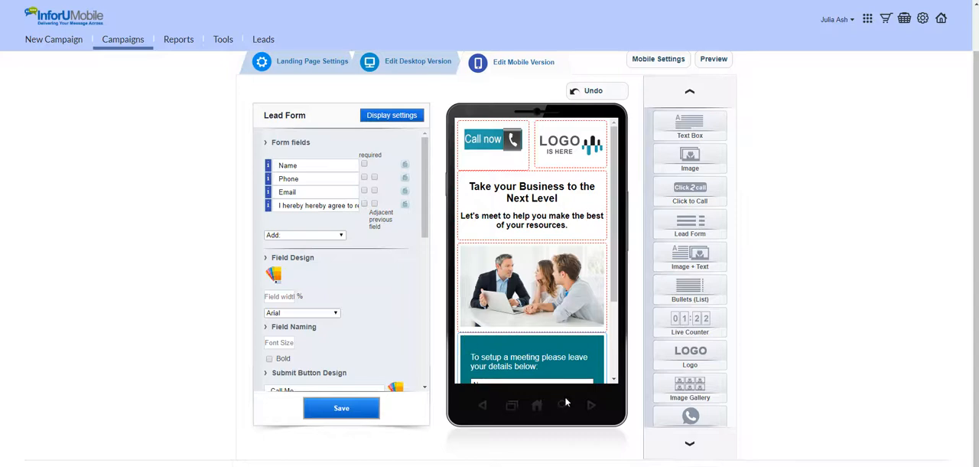
scroll(566, 402, up, 1)
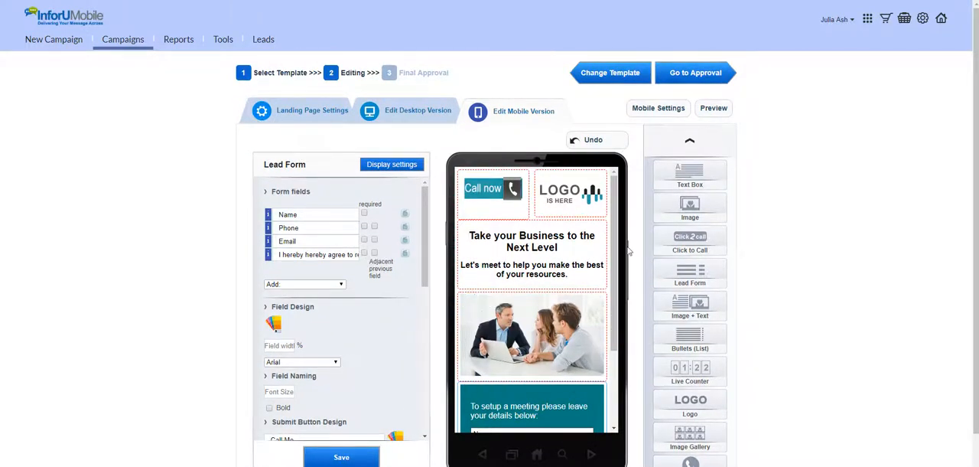
click(671, 111)
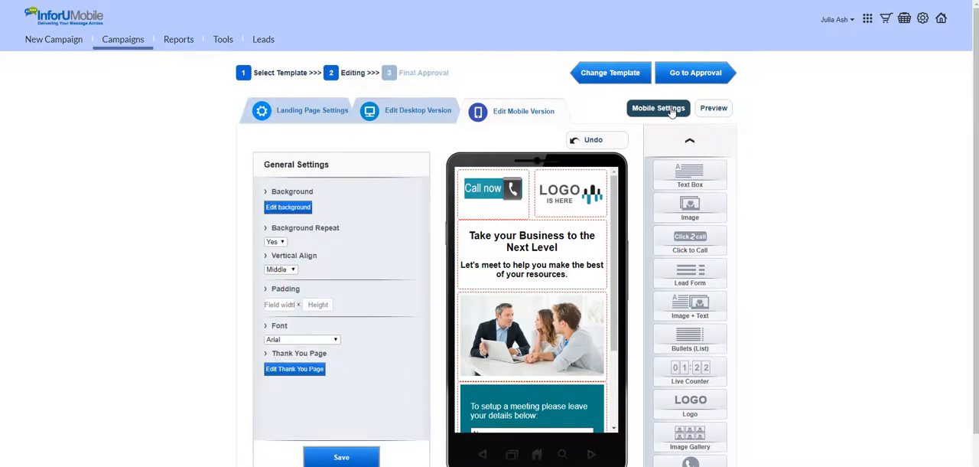
click(273, 207)
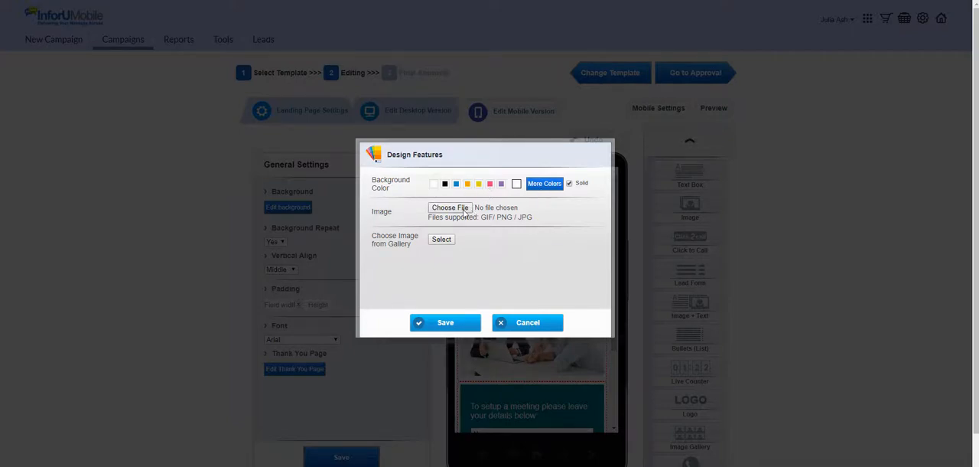
click(442, 239)
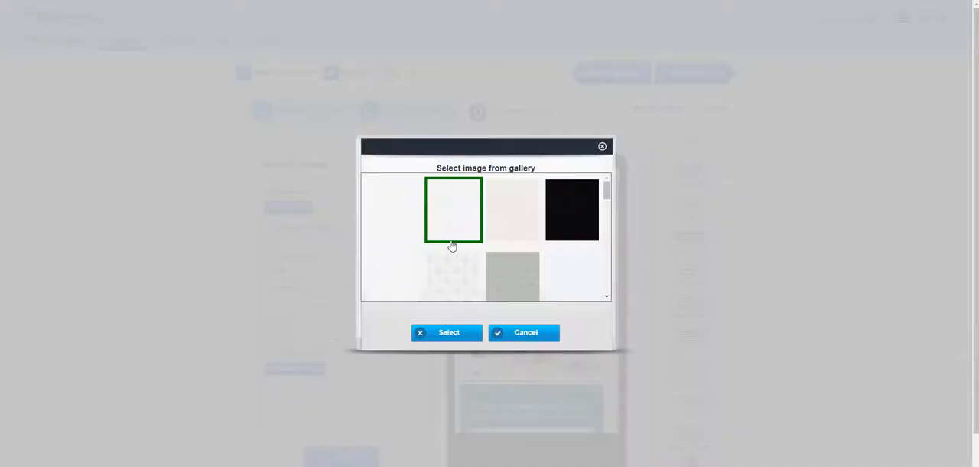
click(406, 225)
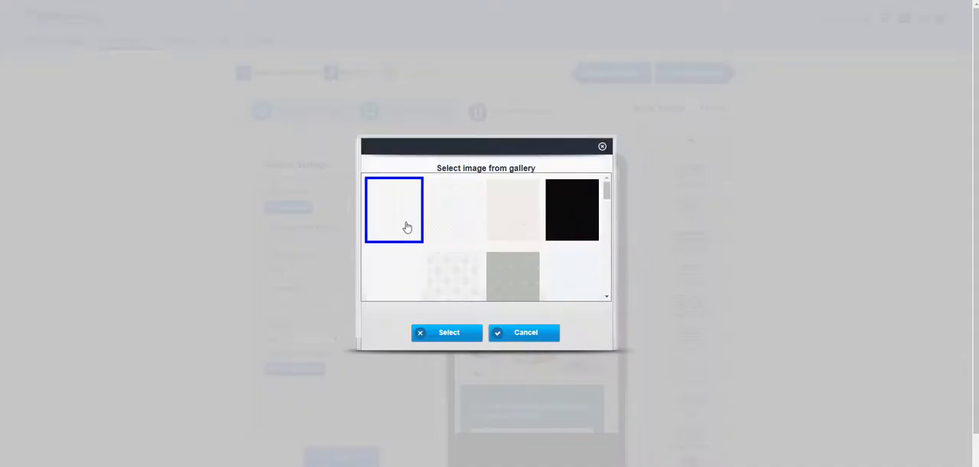
click(449, 332)
click(450, 327)
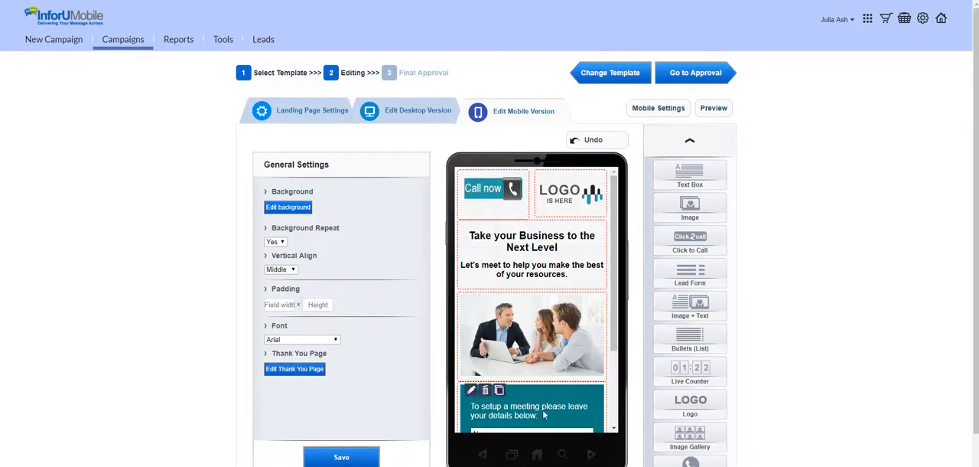
Review the whole mobile page with its background and browse the list of available page elements down to Navigation
scroll(587, 401, down, 3)
scroll(588, 400, down, 2)
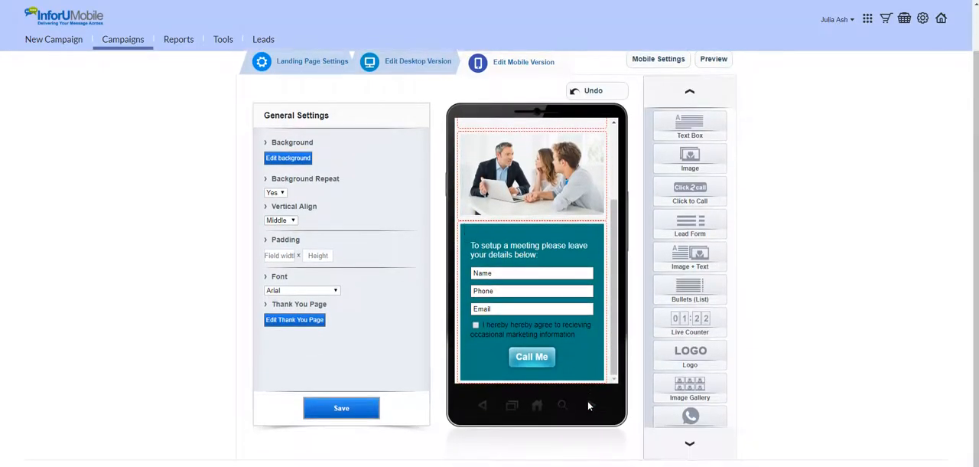
scroll(579, 365, up, 3)
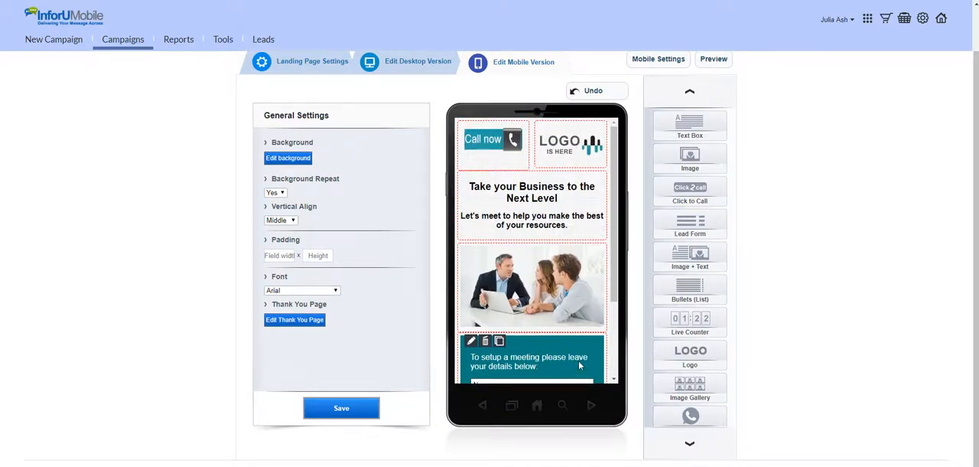
scroll(579, 360, up, 2)
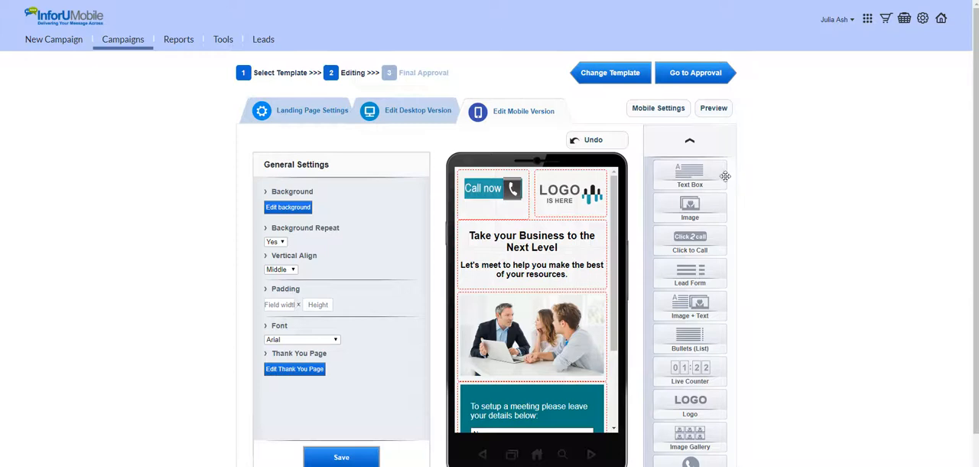
scroll(724, 276, down, 1)
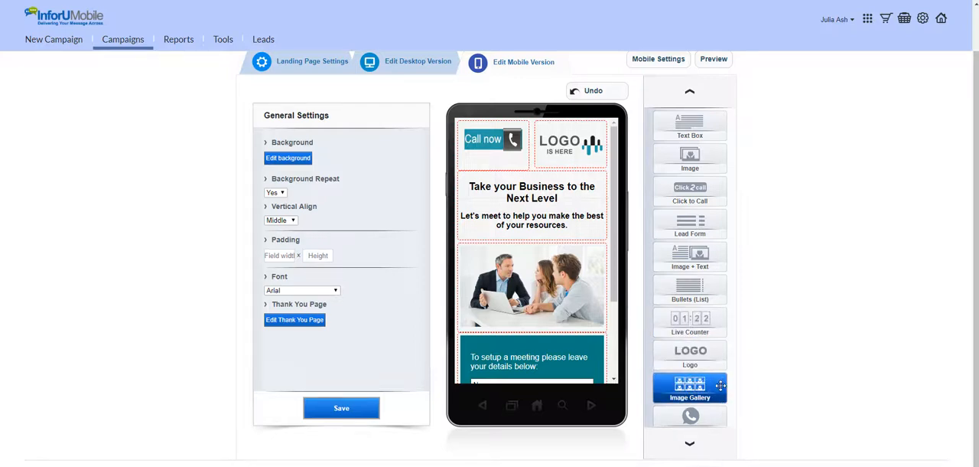
click(701, 447)
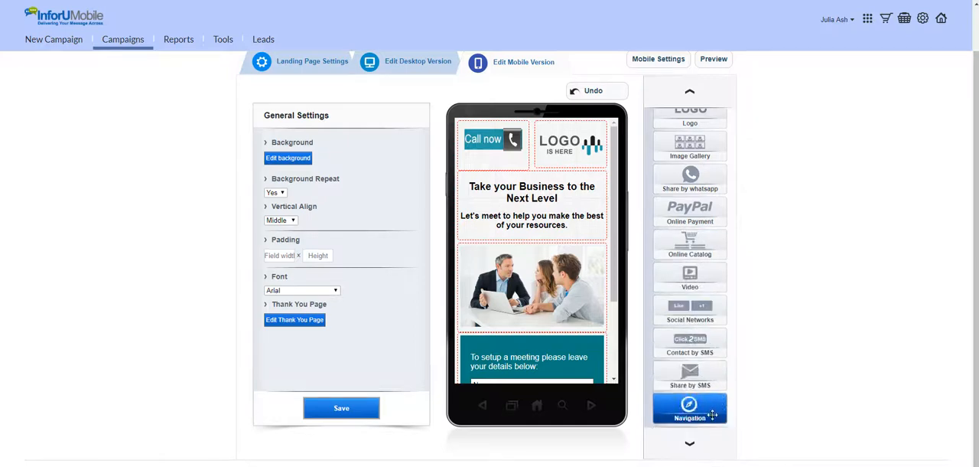
scroll(693, 329, up, 1)
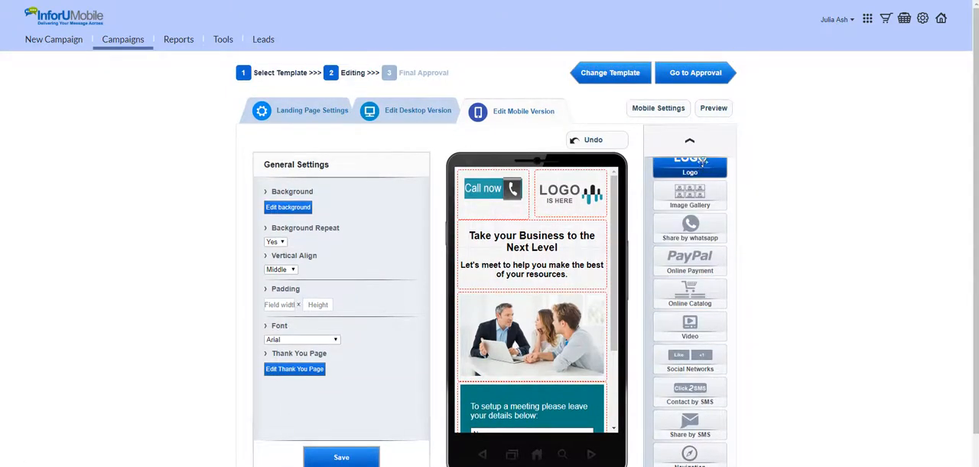
mouse_move(700, 151)
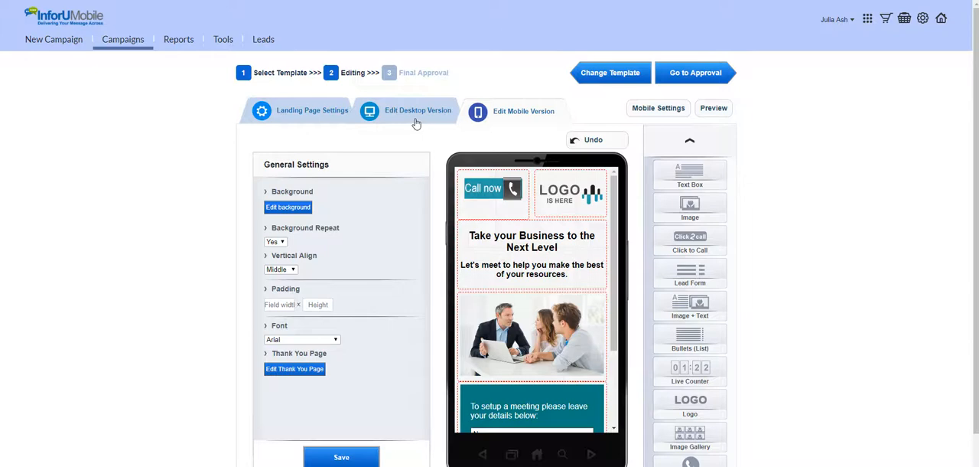
Open the landing page settings and look over the general, leads, tracking, additional actions and integration sections
click(302, 121)
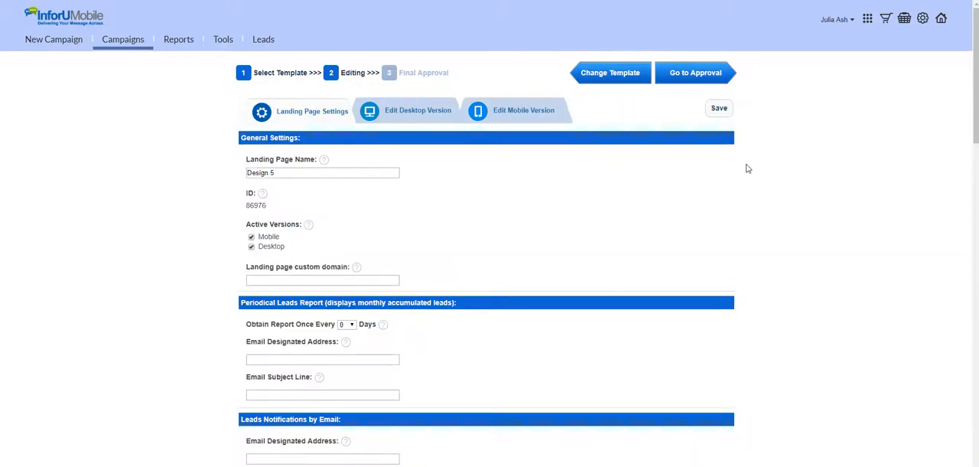
scroll(748, 168, down, 3)
scroll(748, 168, down, 4)
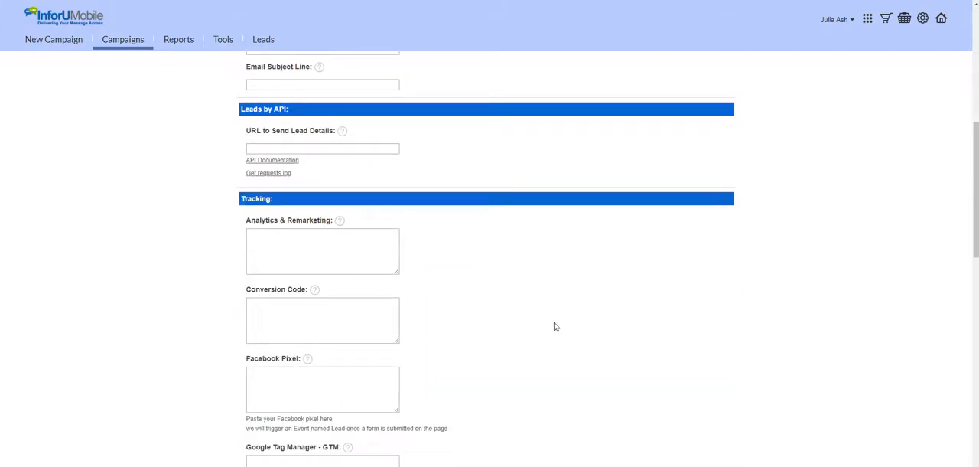
scroll(555, 327, down, 5)
scroll(557, 331, up, 4)
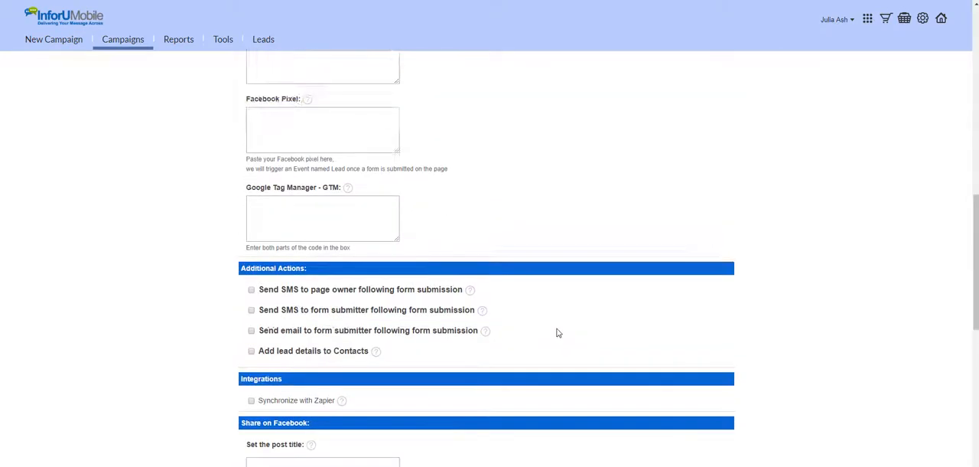
scroll(559, 336, up, 7)
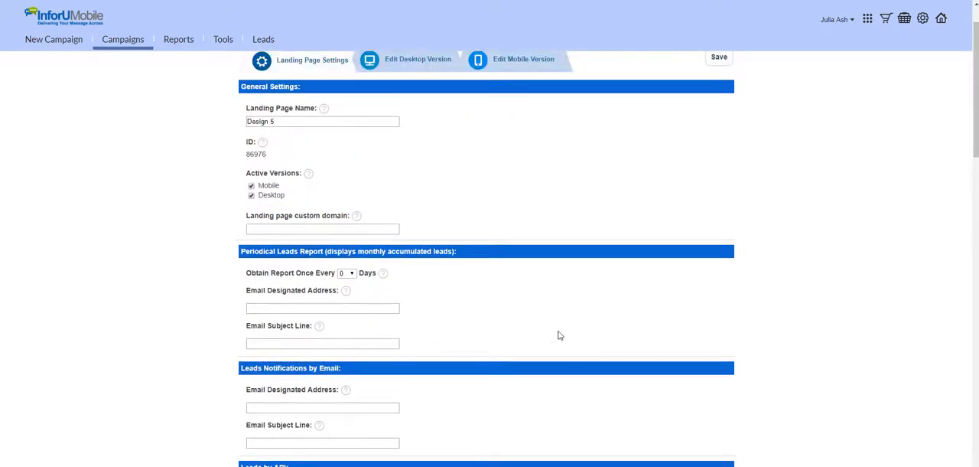
scroll(563, 339, up, 1)
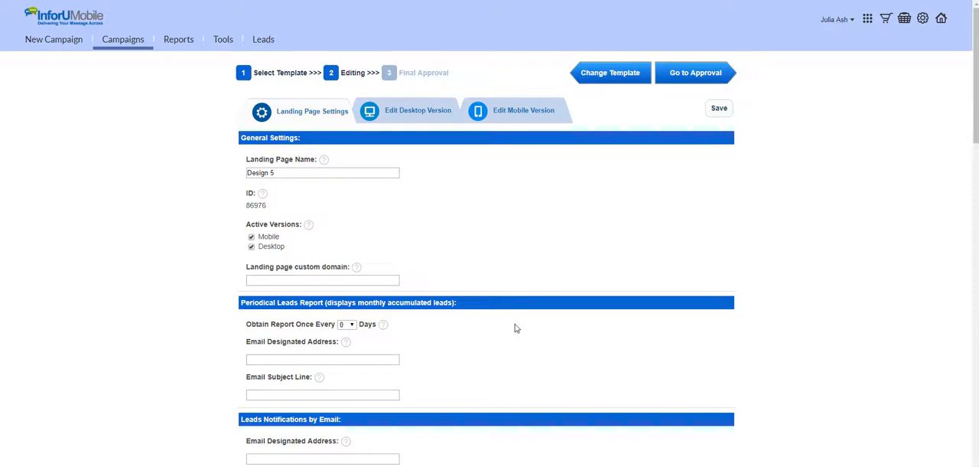
Examine the day interval options for the periodical leads report and the lead notification settings
scroll(518, 329, down, 1)
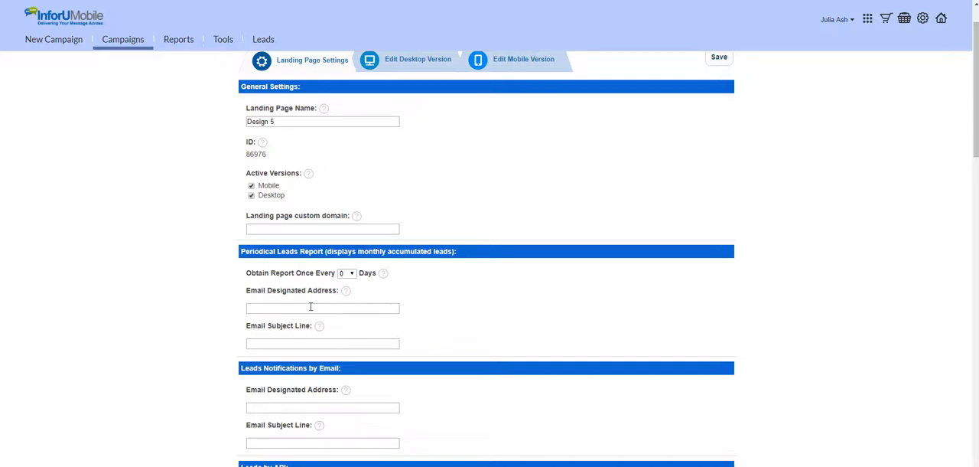
click(347, 273)
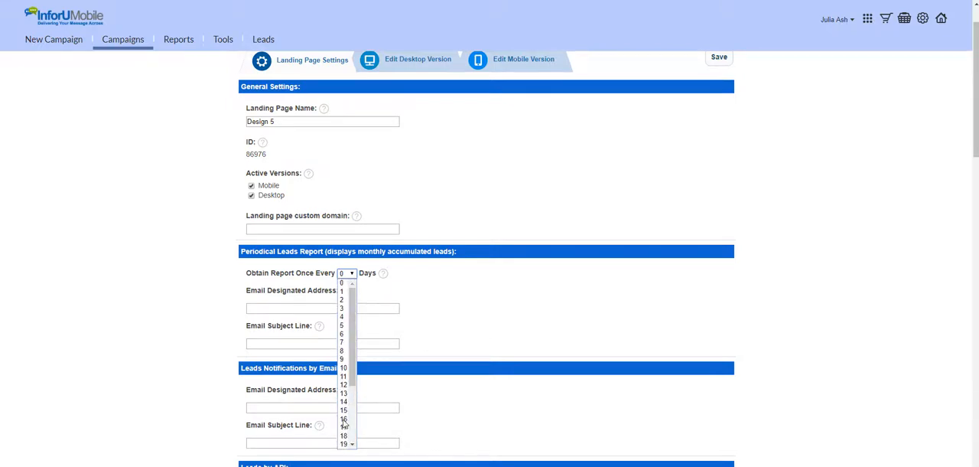
scroll(418, 323, down, 3)
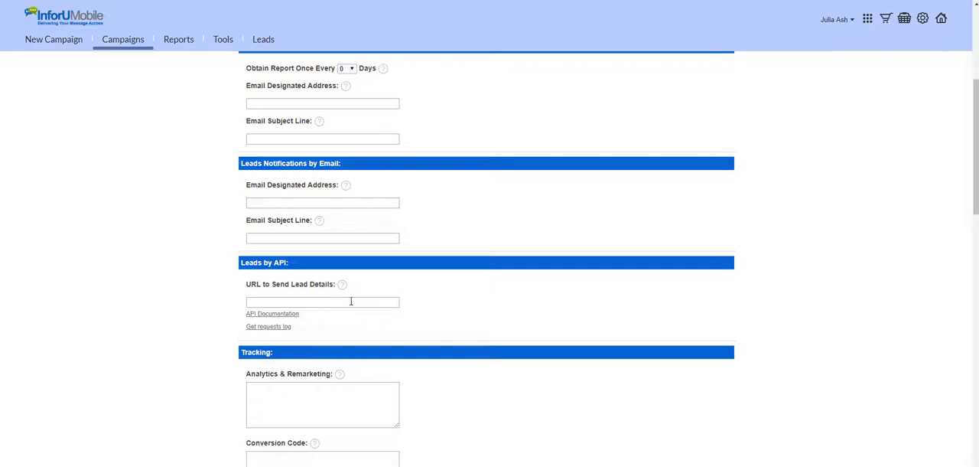
Go through the analytics, conversion code, Facebook Pixel and Google Tag Manager fields and save the landing page settings
scroll(351, 301, down, 3)
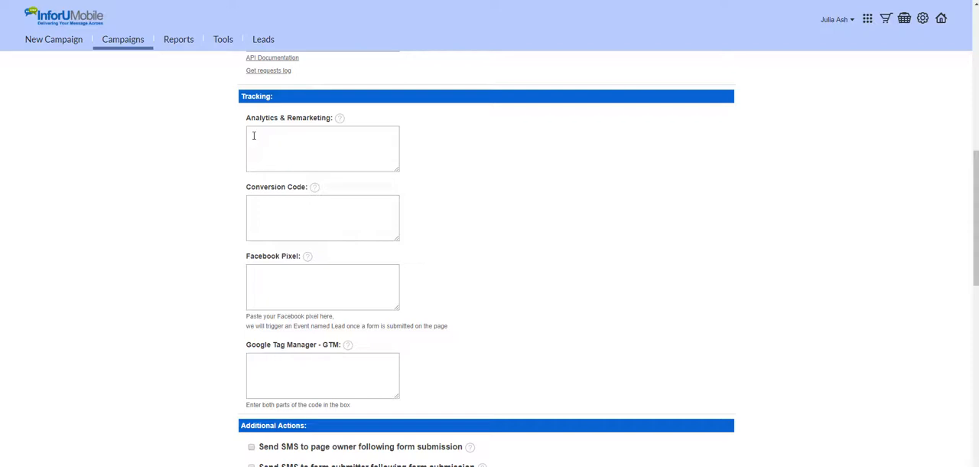
click(254, 136)
click(279, 211)
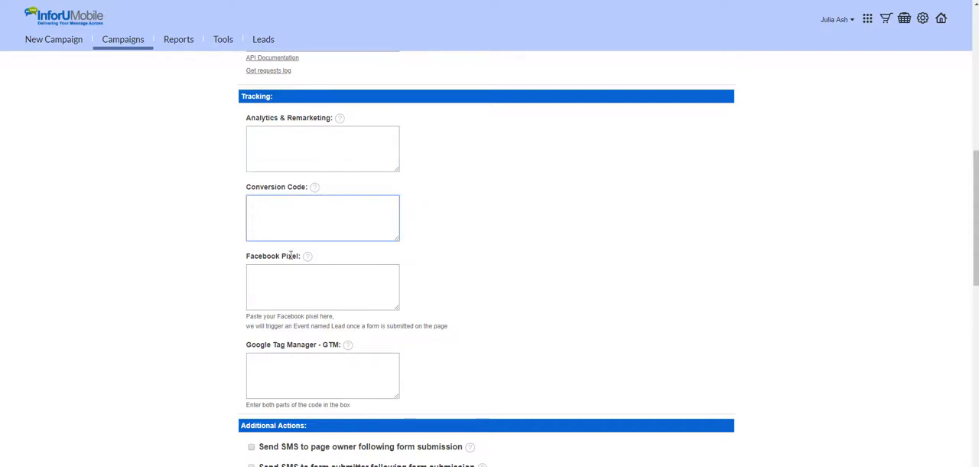
click(284, 288)
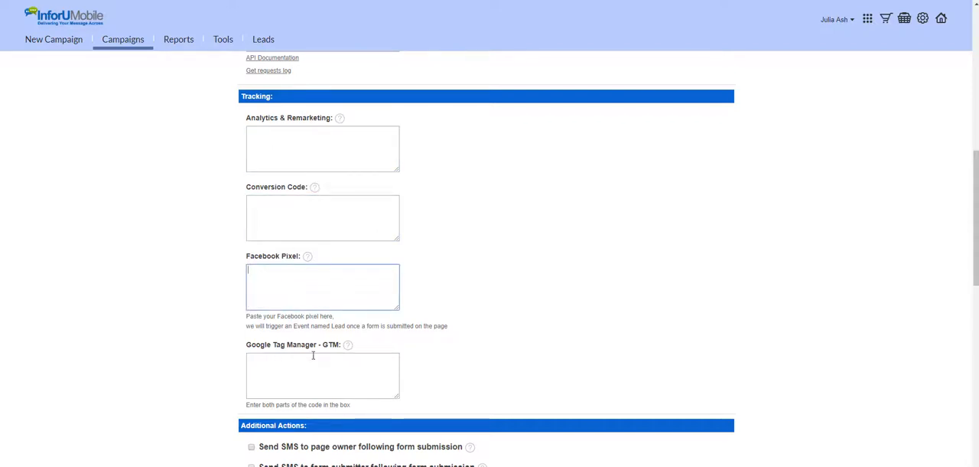
click(254, 374)
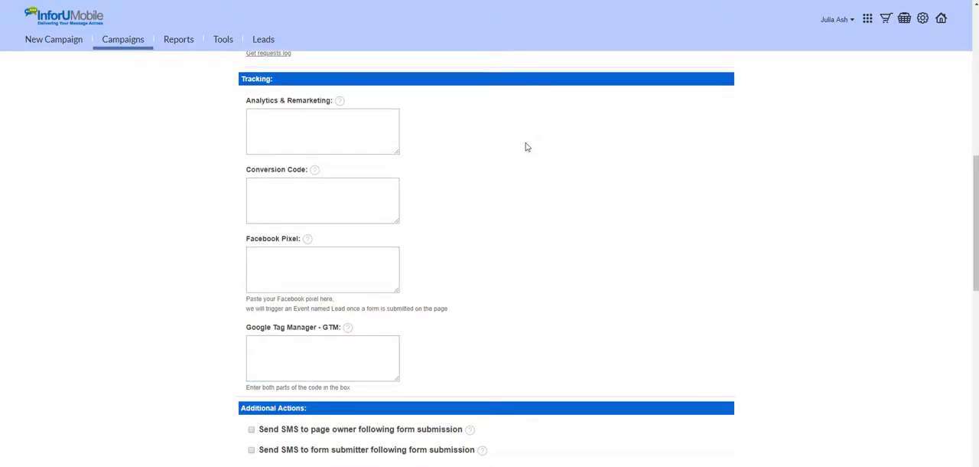
scroll(526, 146, down, 8)
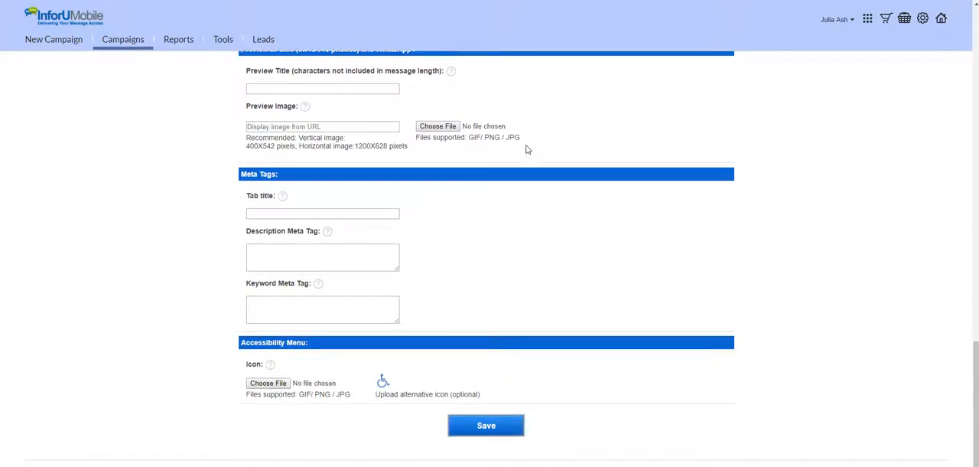
click(485, 427)
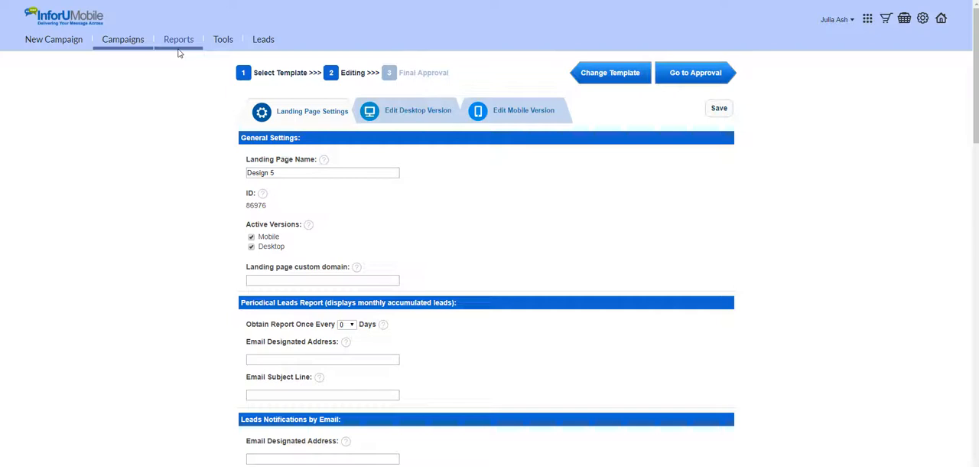
Leave the landing page editor and return to the homepage
mouse_move(231, 48)
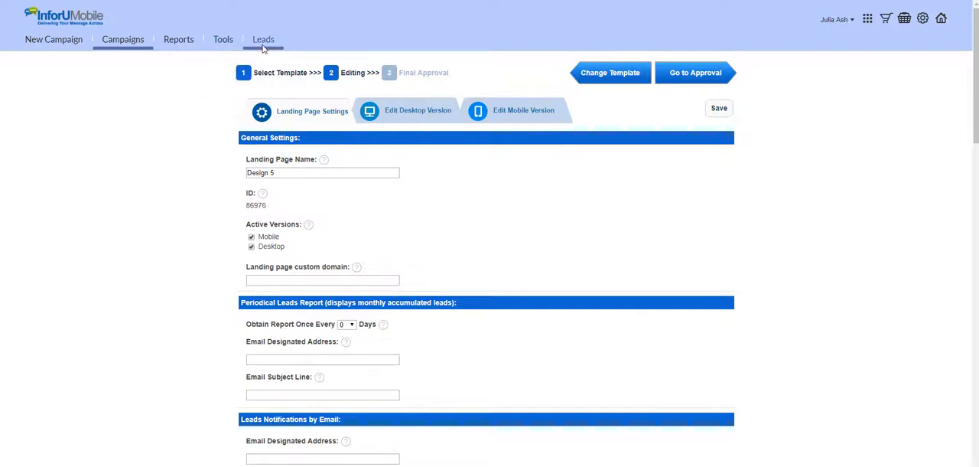
click(943, 20)
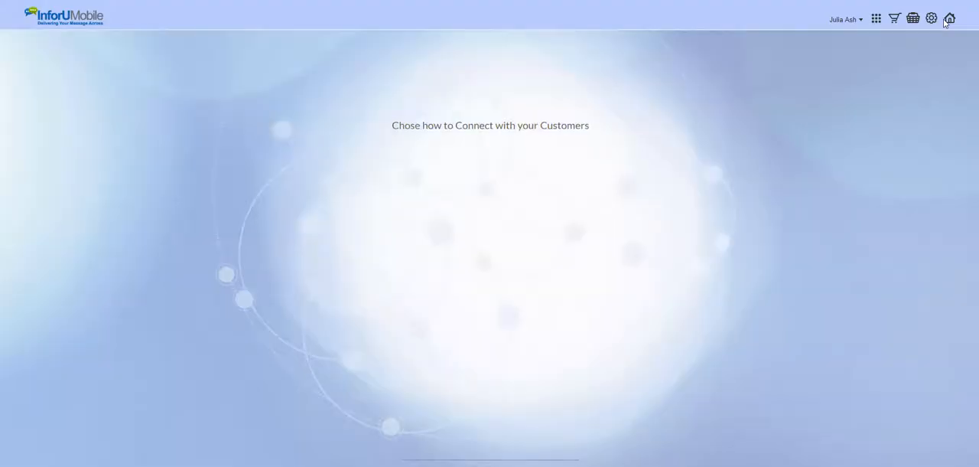